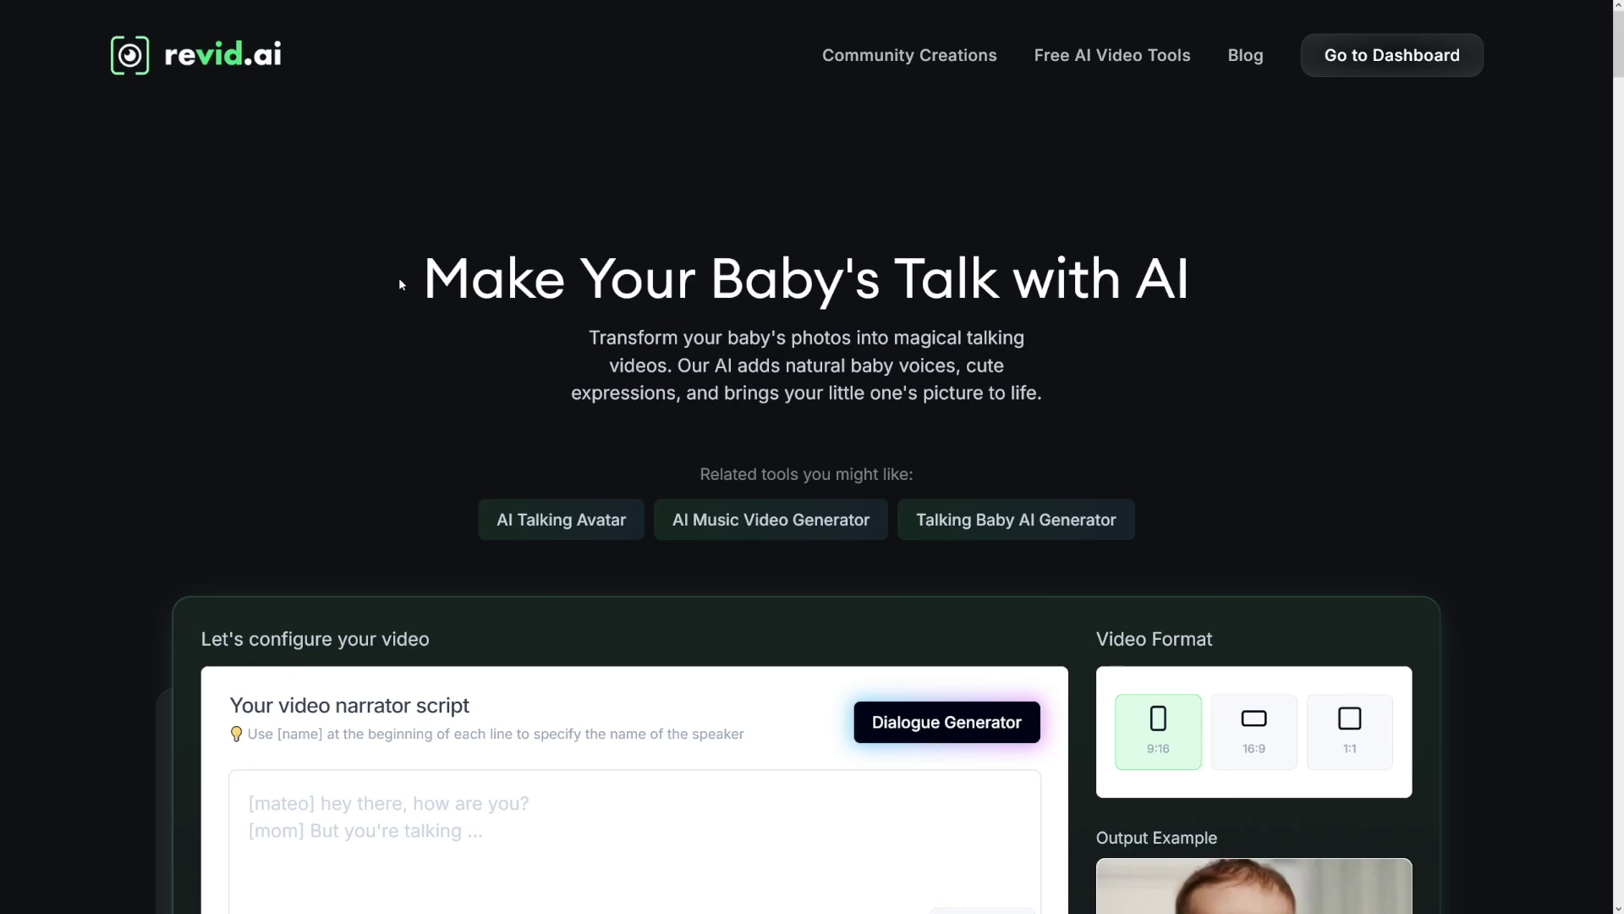
Step: Point out the headline and narrator script heading, then open the Podcast Dialogue Format help
drag(406, 279, 1195, 294)
click(1122, 288)
scroll(1072, 338, down, 5)
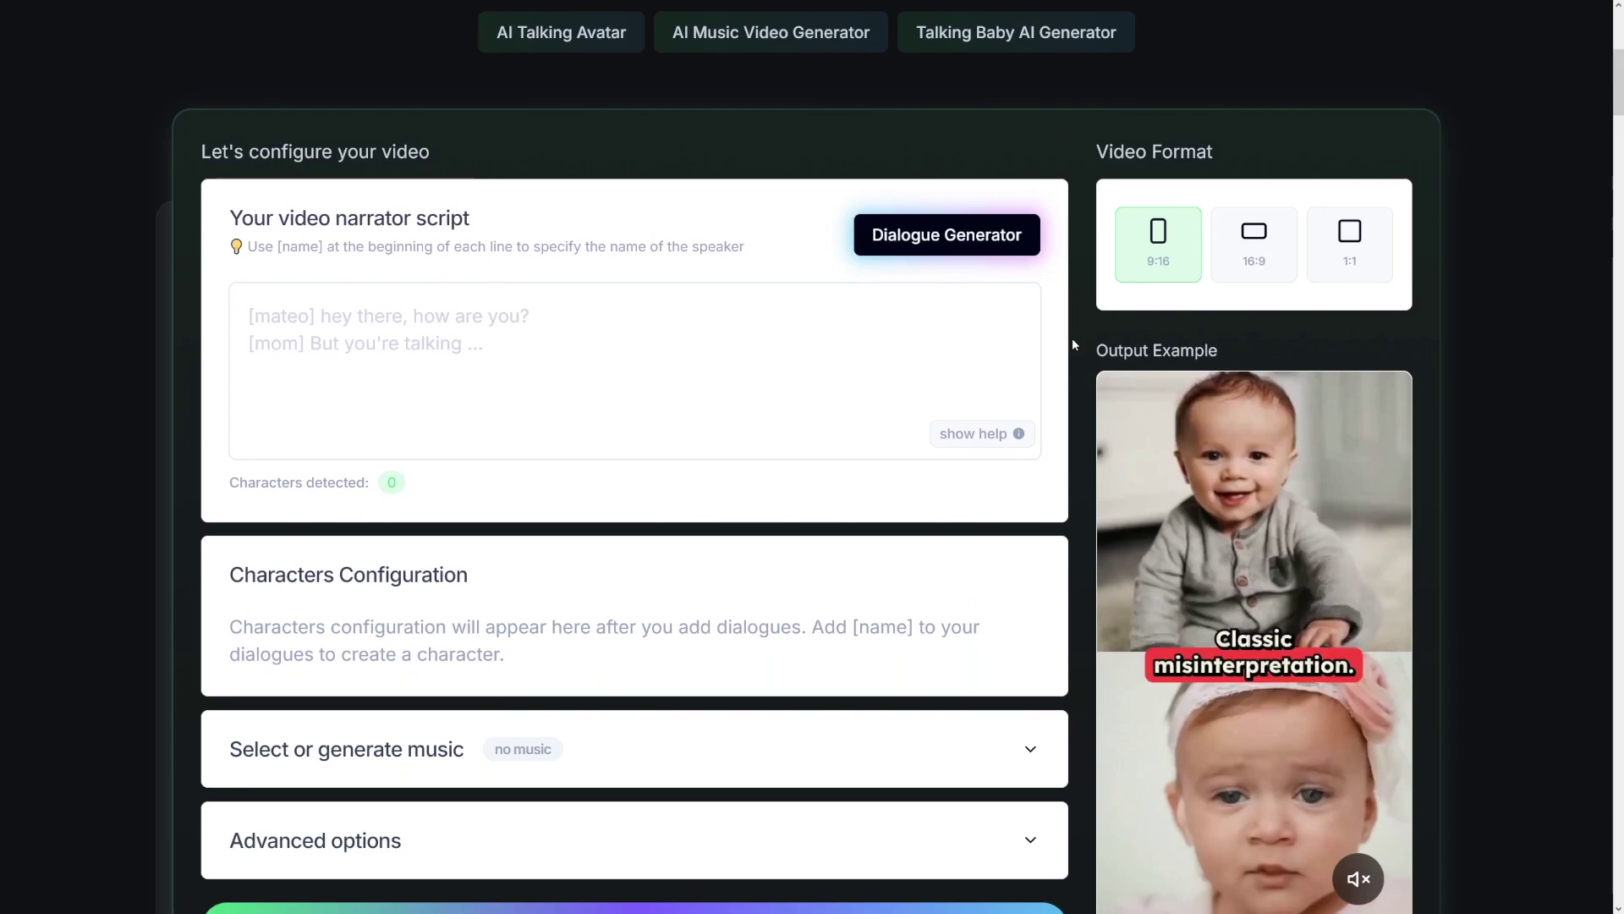
drag(345, 218, 471, 220)
click(472, 220)
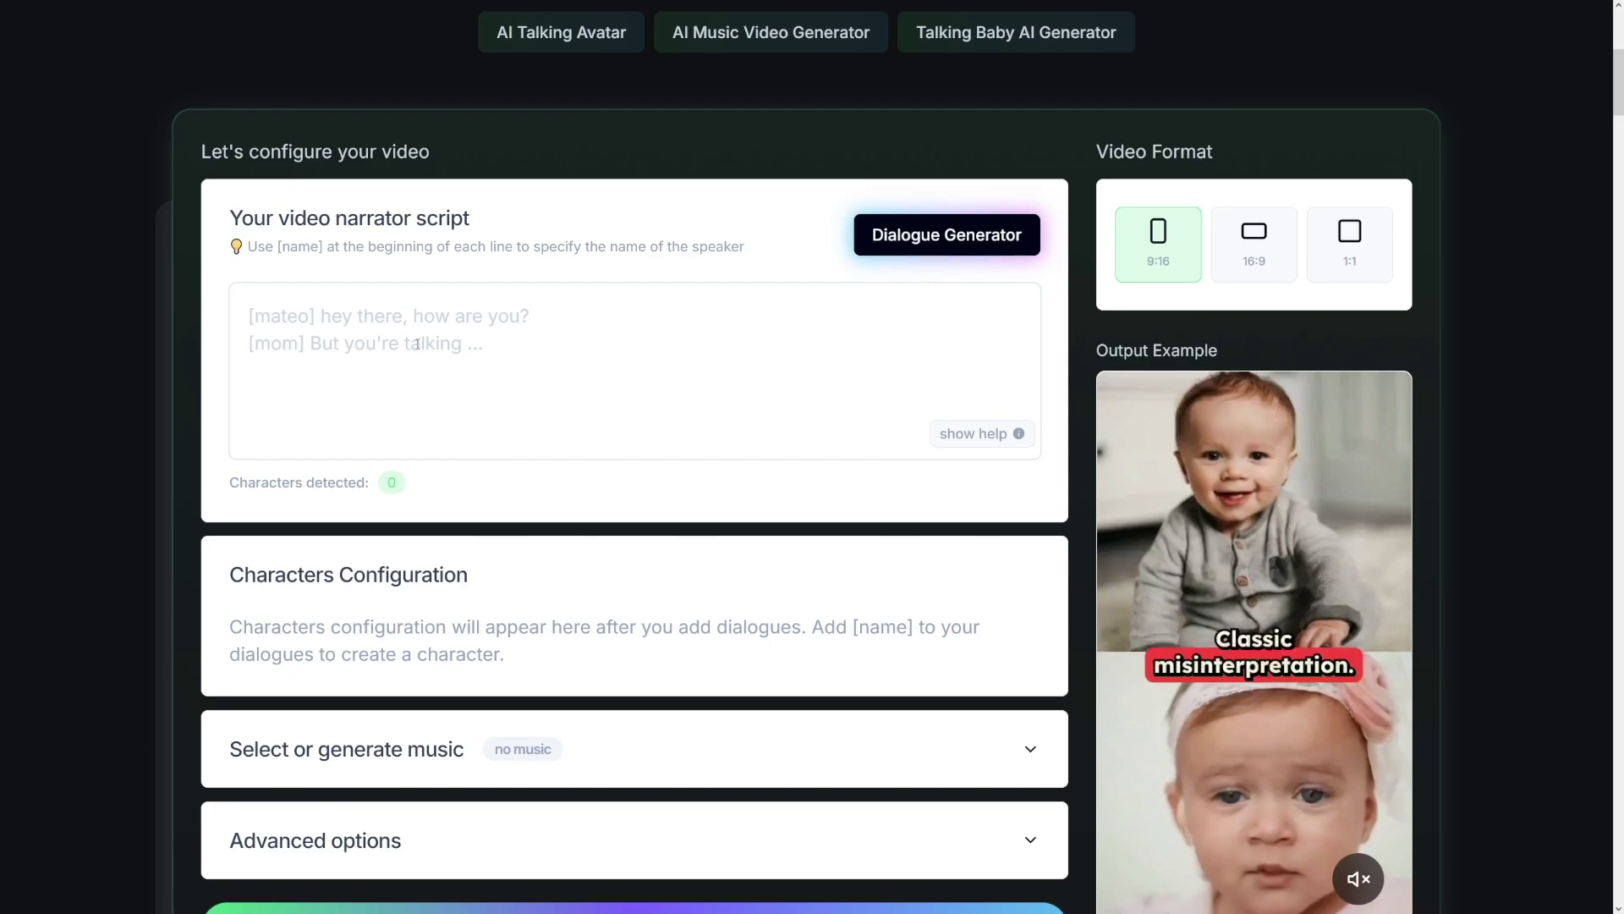
click(1009, 444)
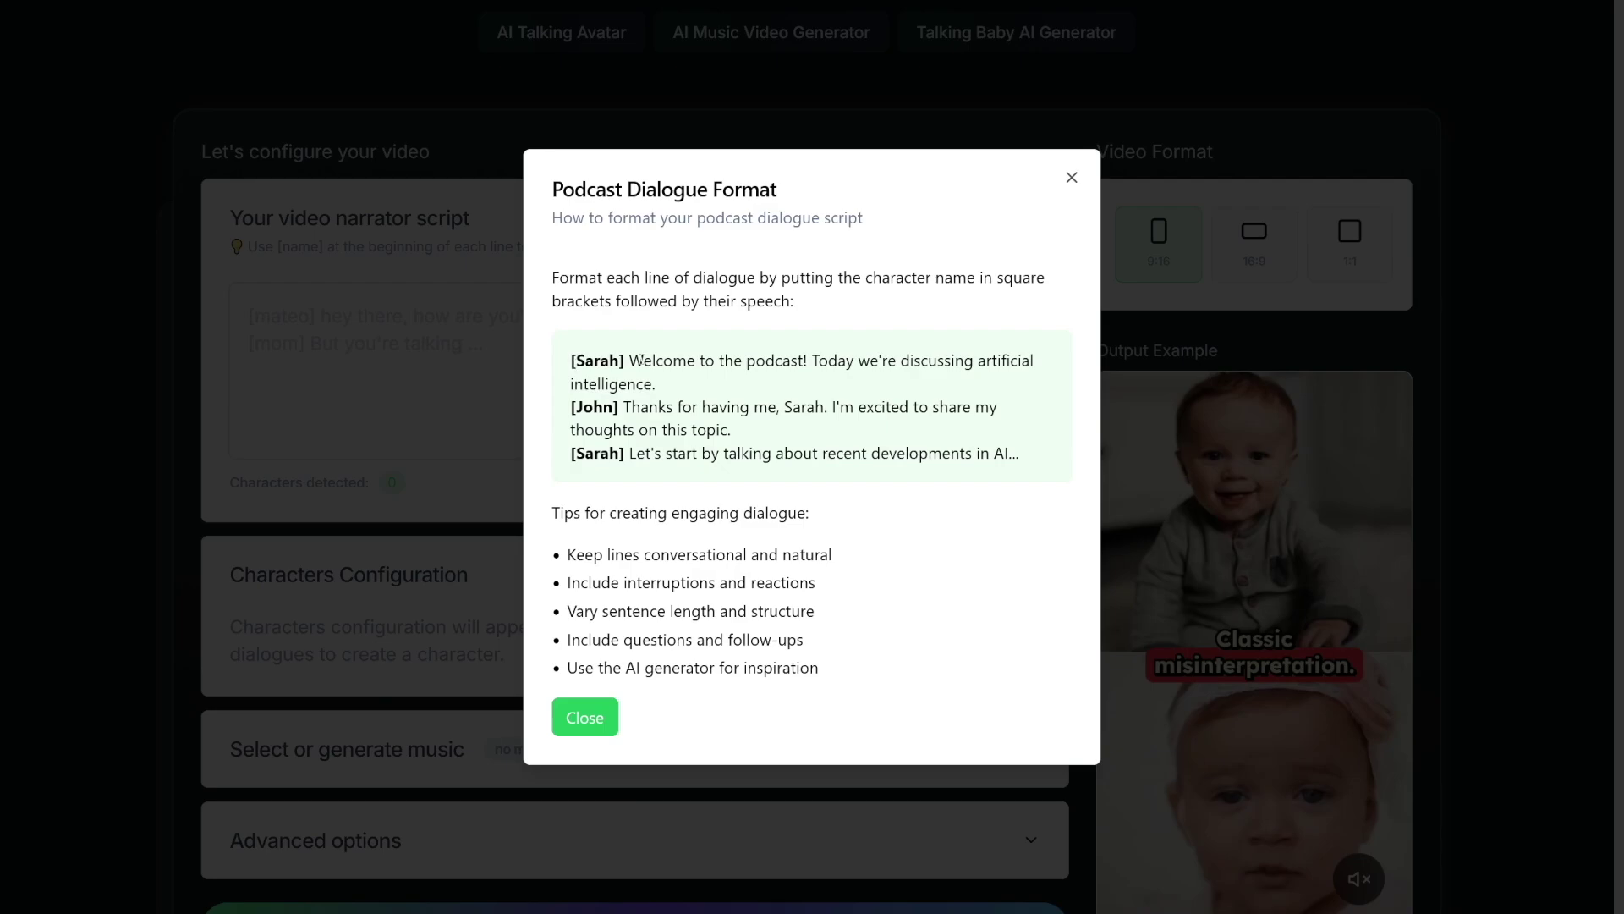
Step: Copy the Sarah and John example dialogue from the guide and paste it into the empty script
drag(572, 361, 1026, 462)
key(ctrl+c)
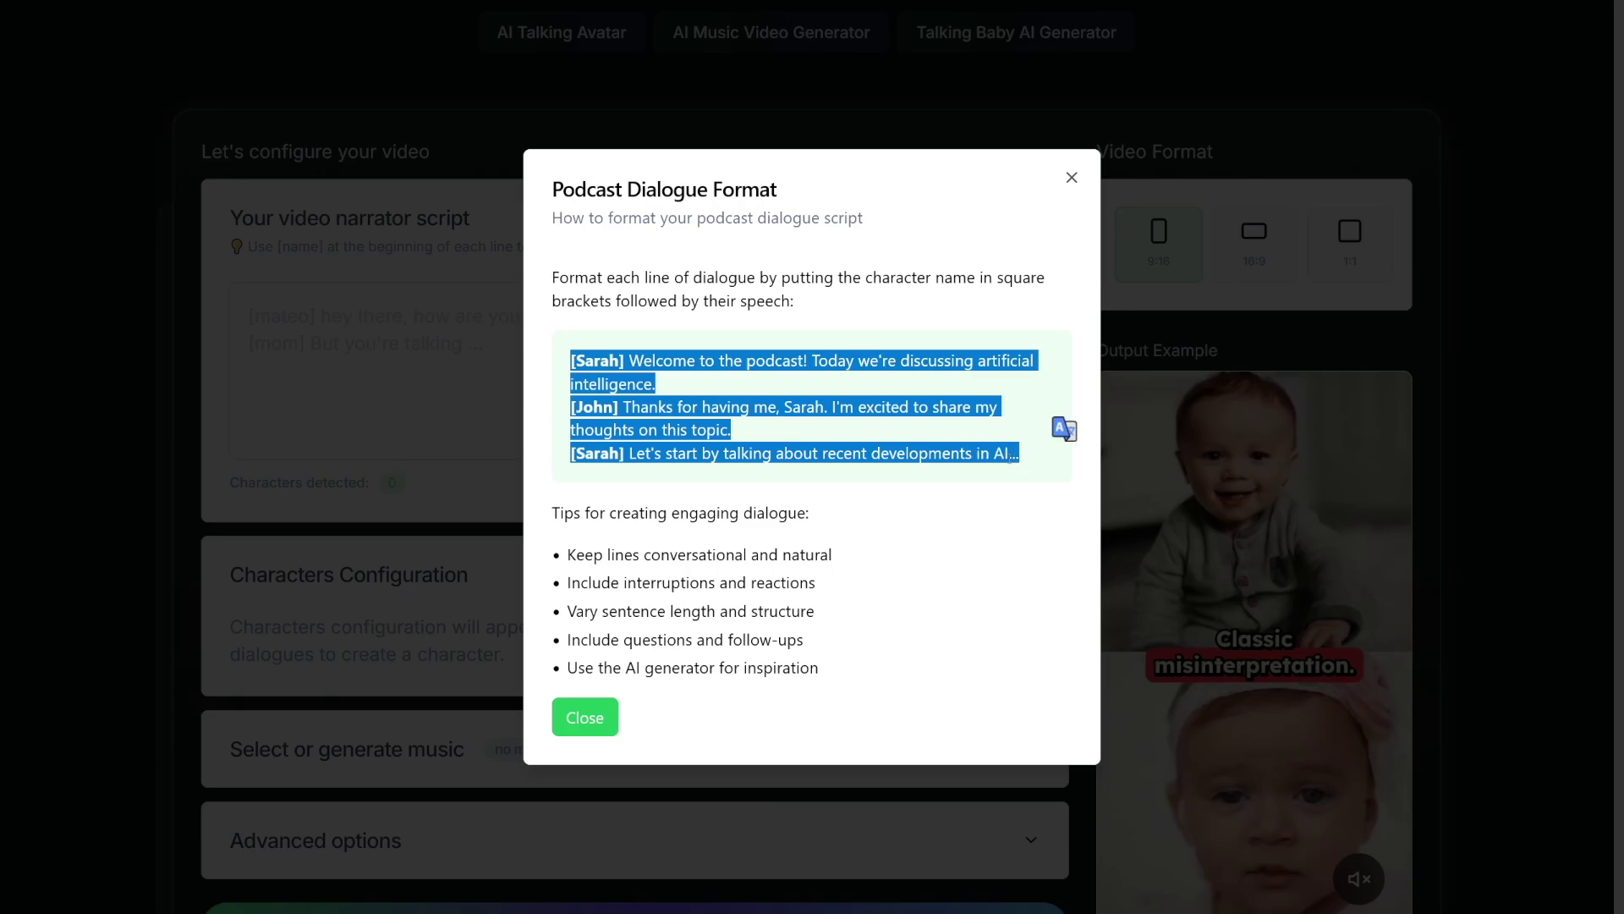
key(Escape)
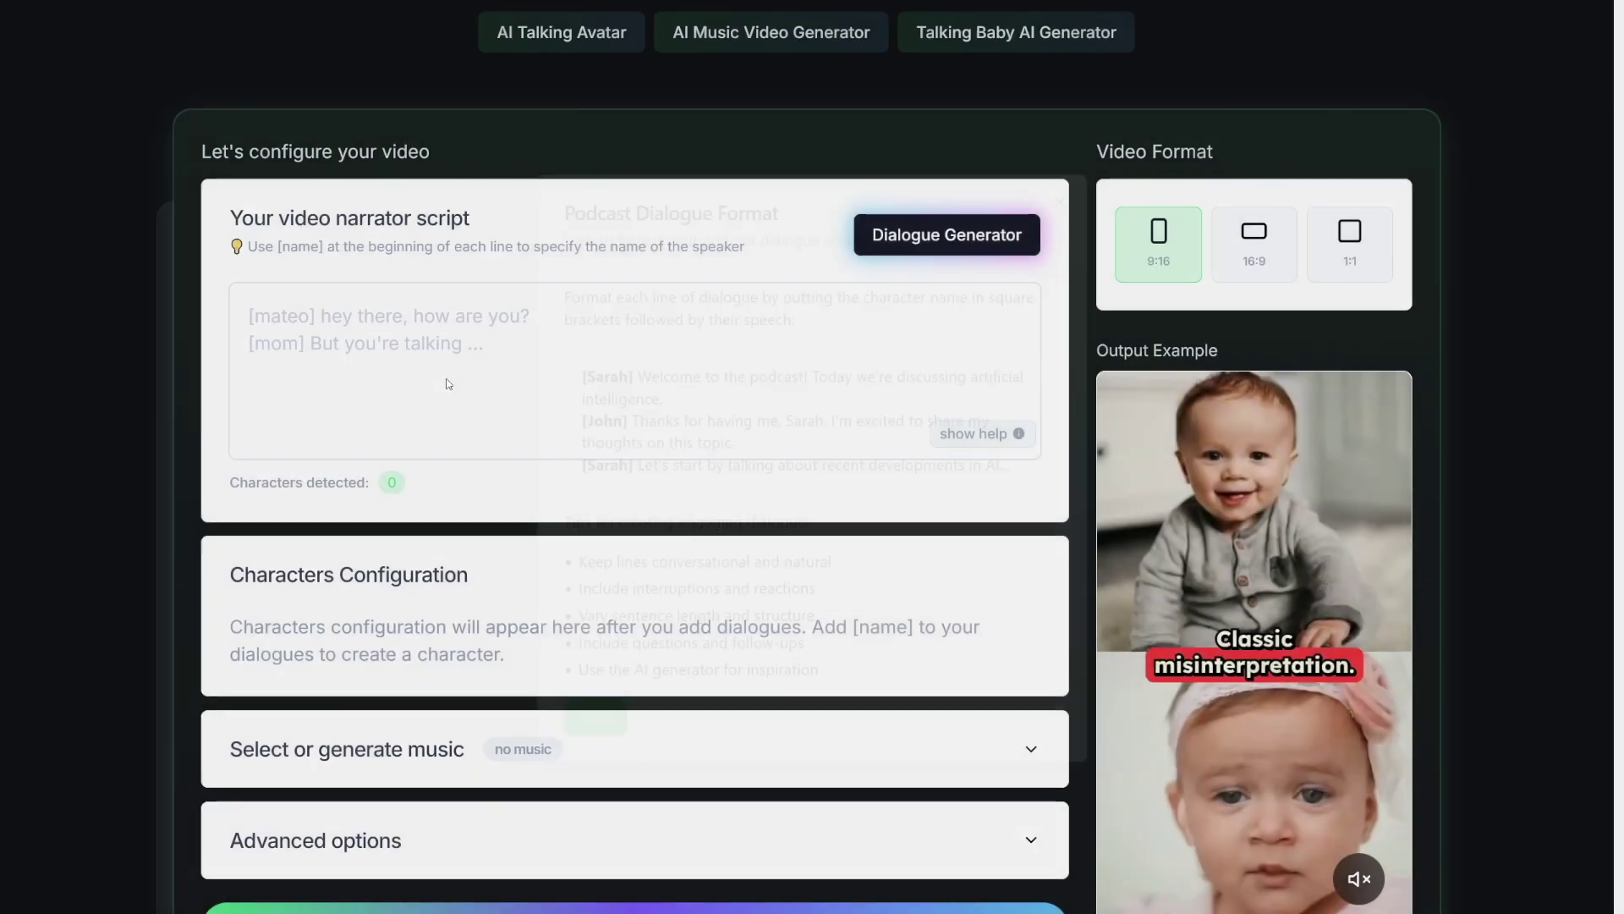
click(458, 431)
key(ctrl+v)
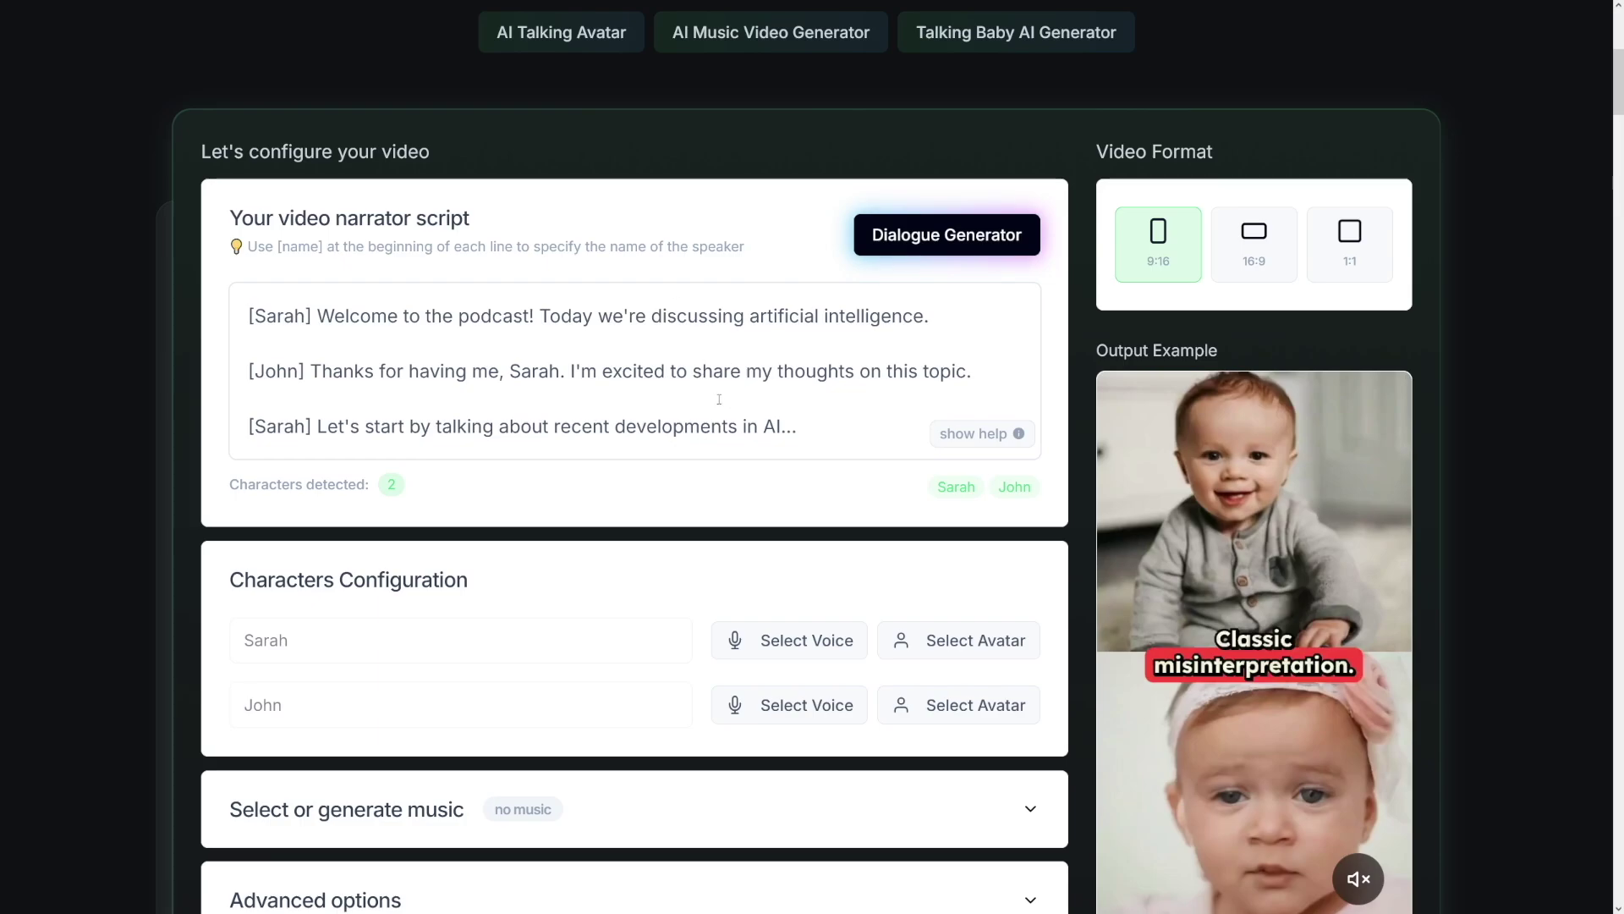
click(914, 243)
Step: In the dialogue generator, name the two characters Jack and Mary
click(696, 279)
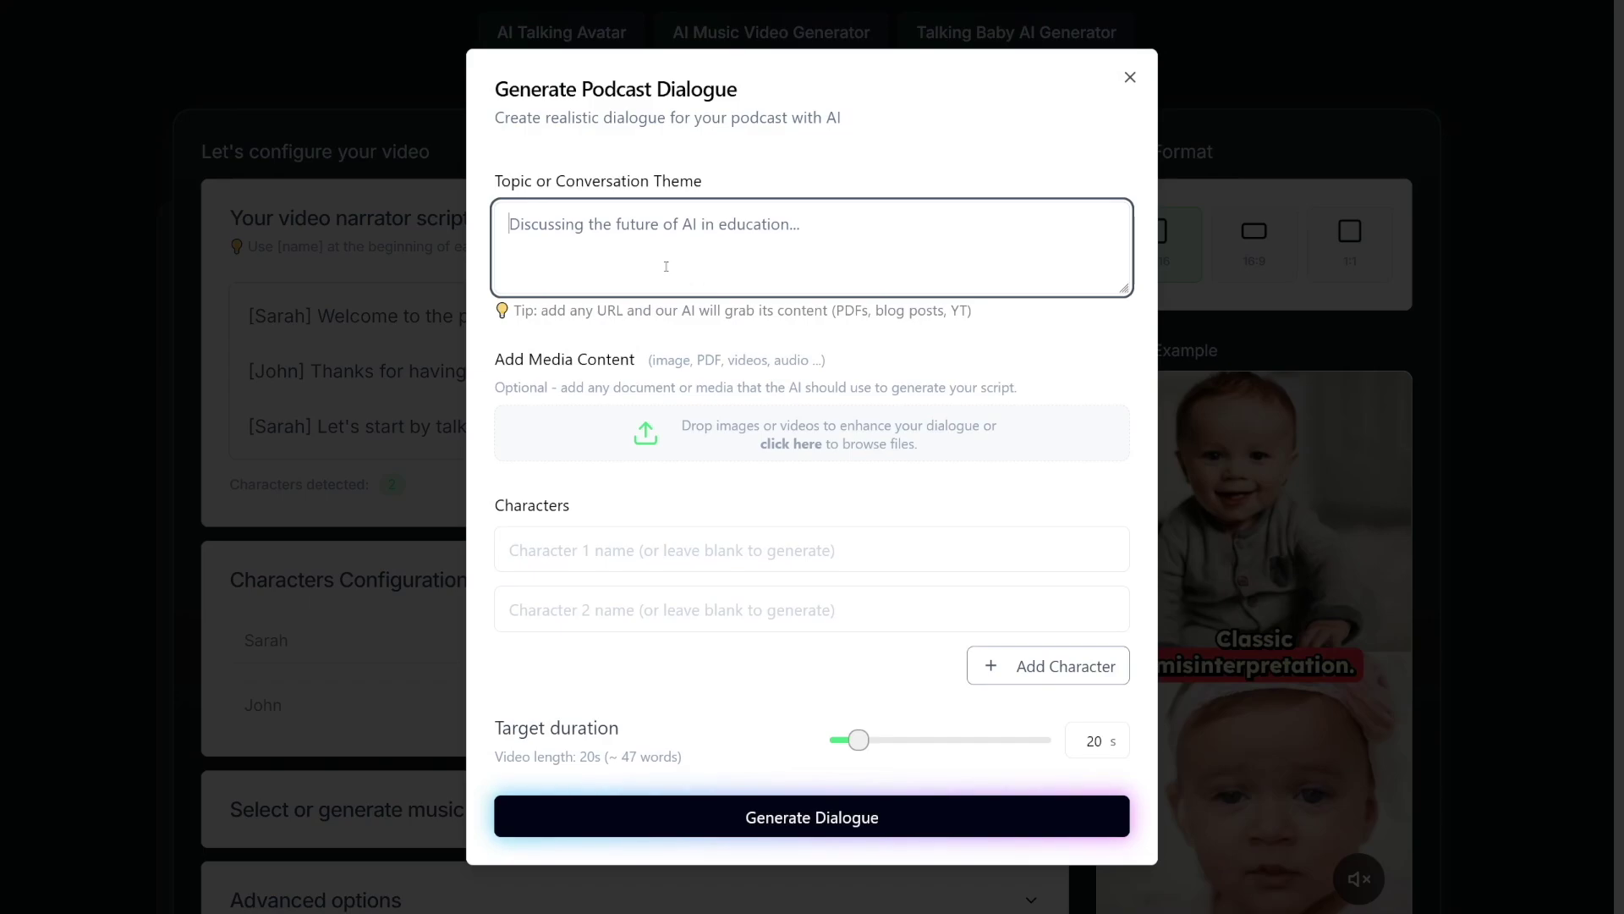
drag(493, 196, 706, 195)
click(704, 197)
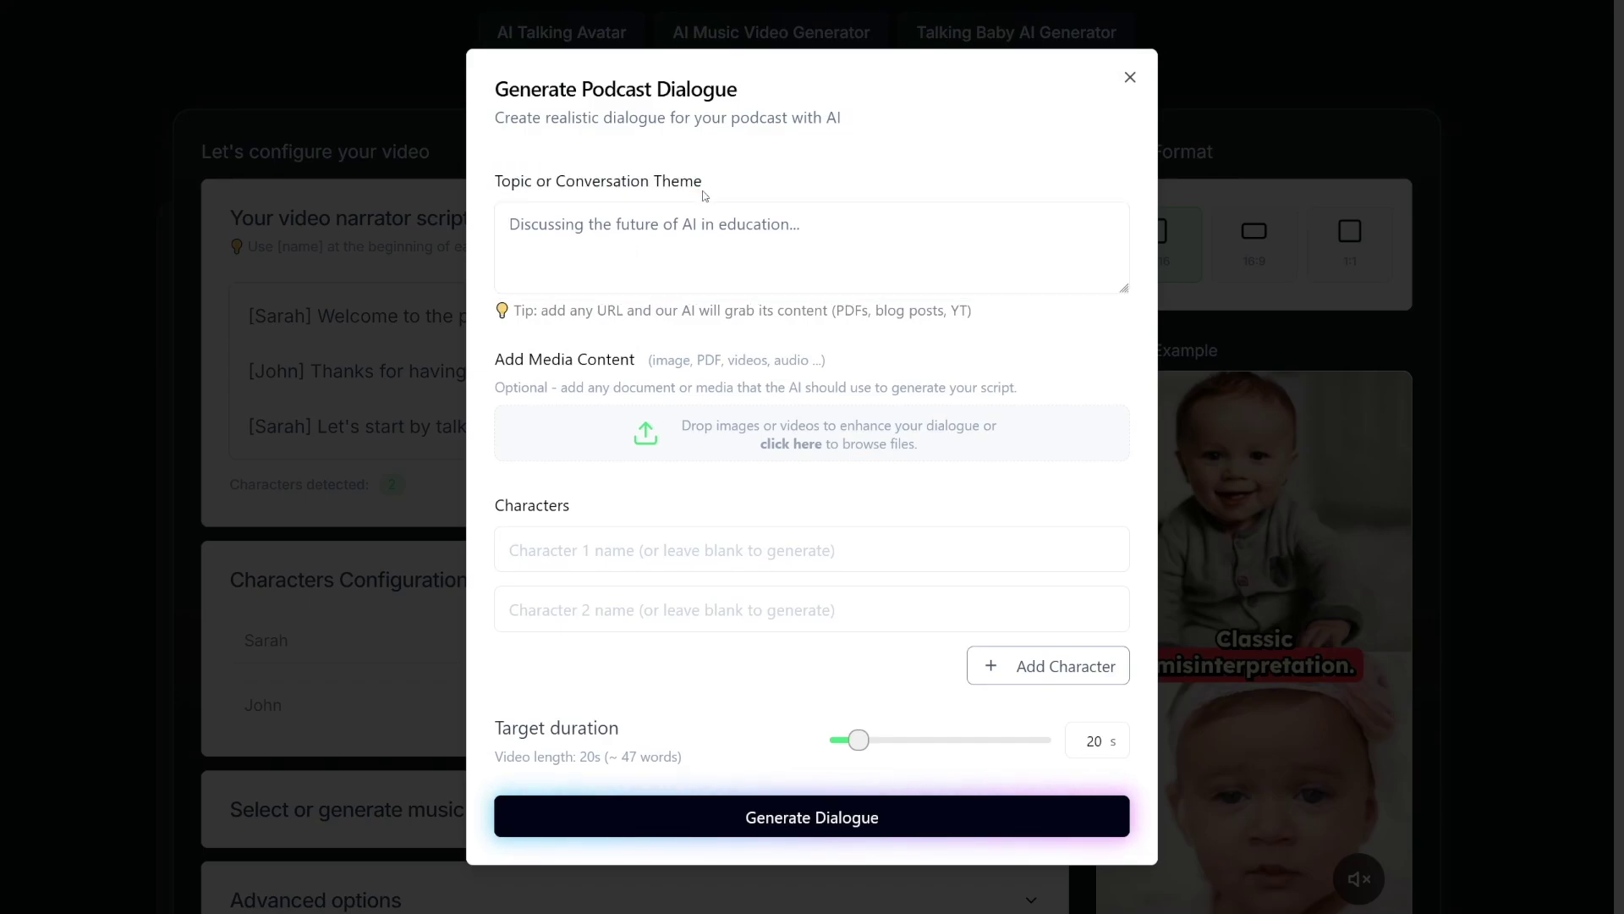
click(725, 244)
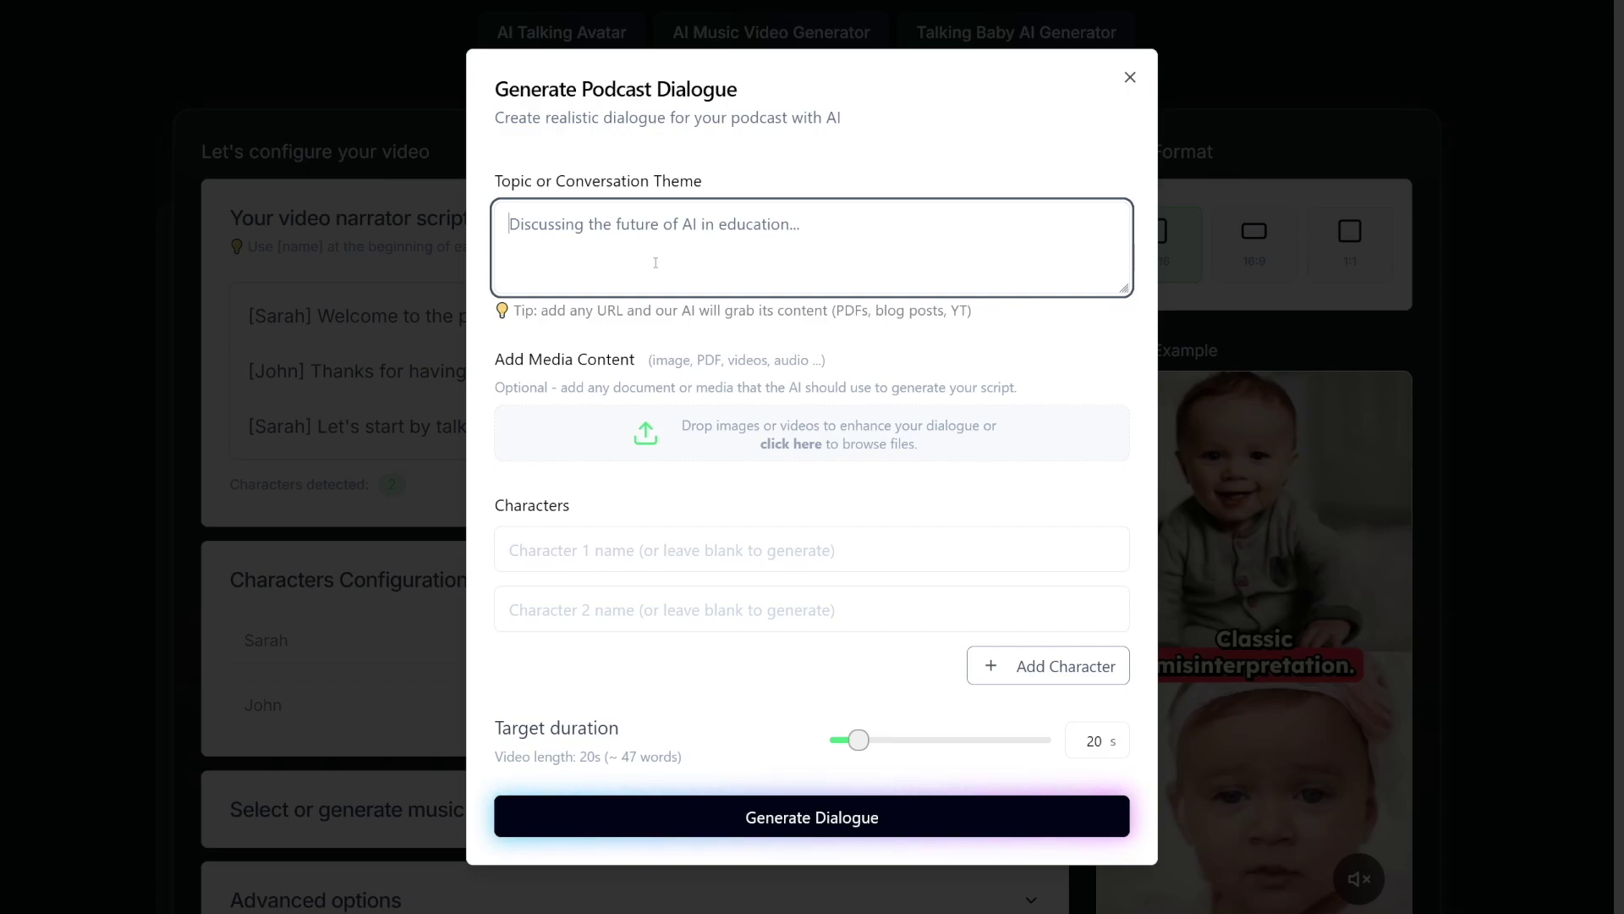
click(600, 557)
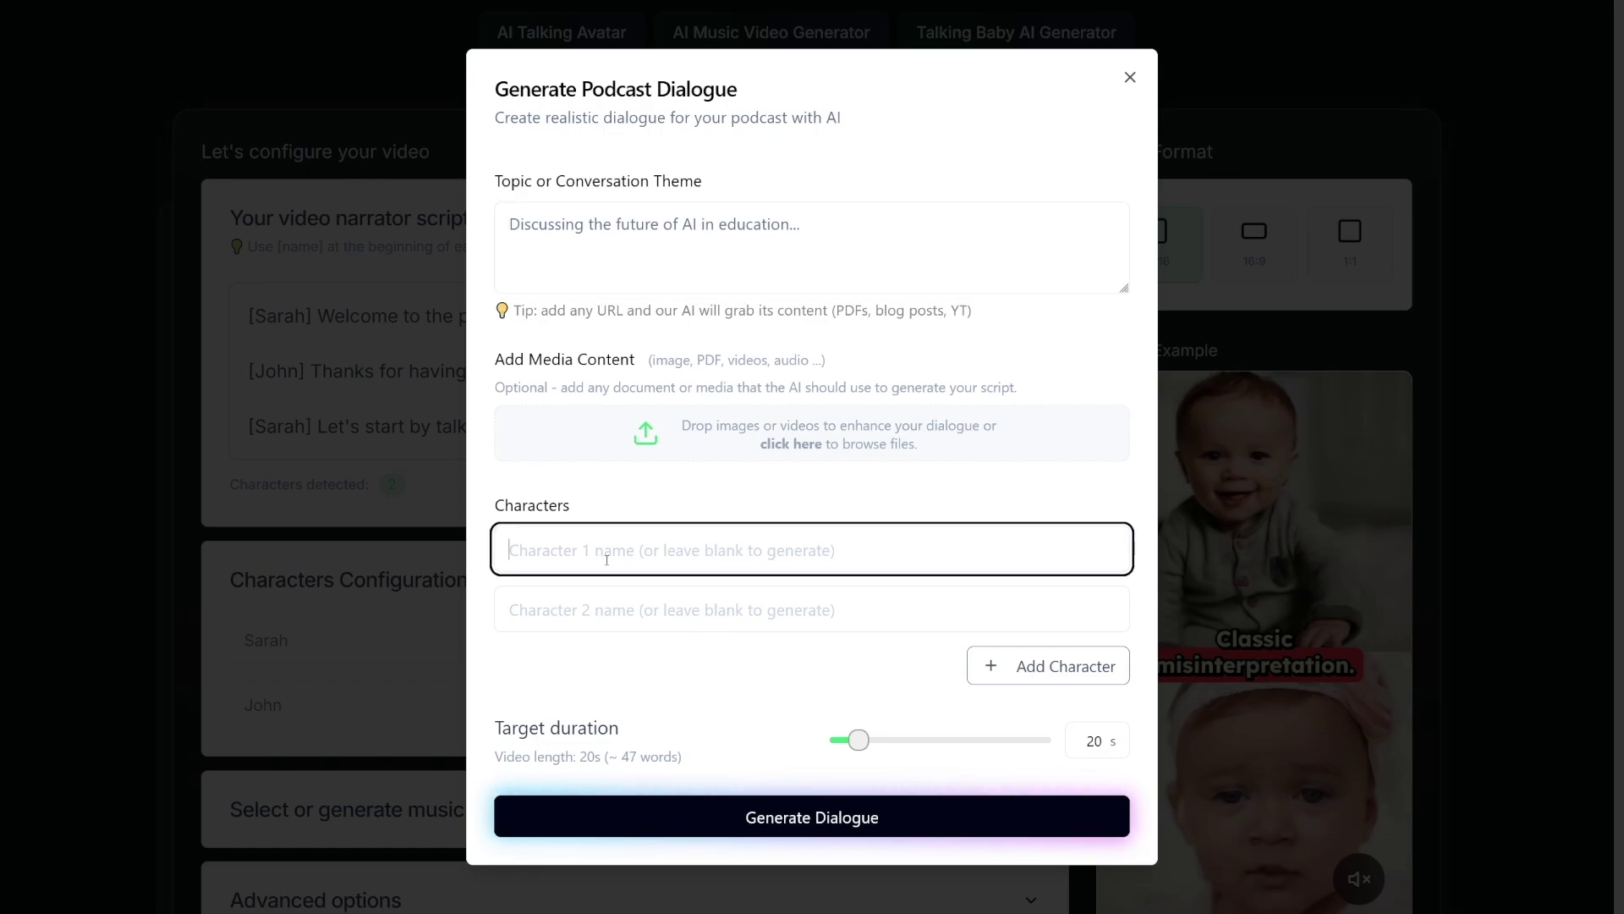
text(Jack)
click(628, 611)
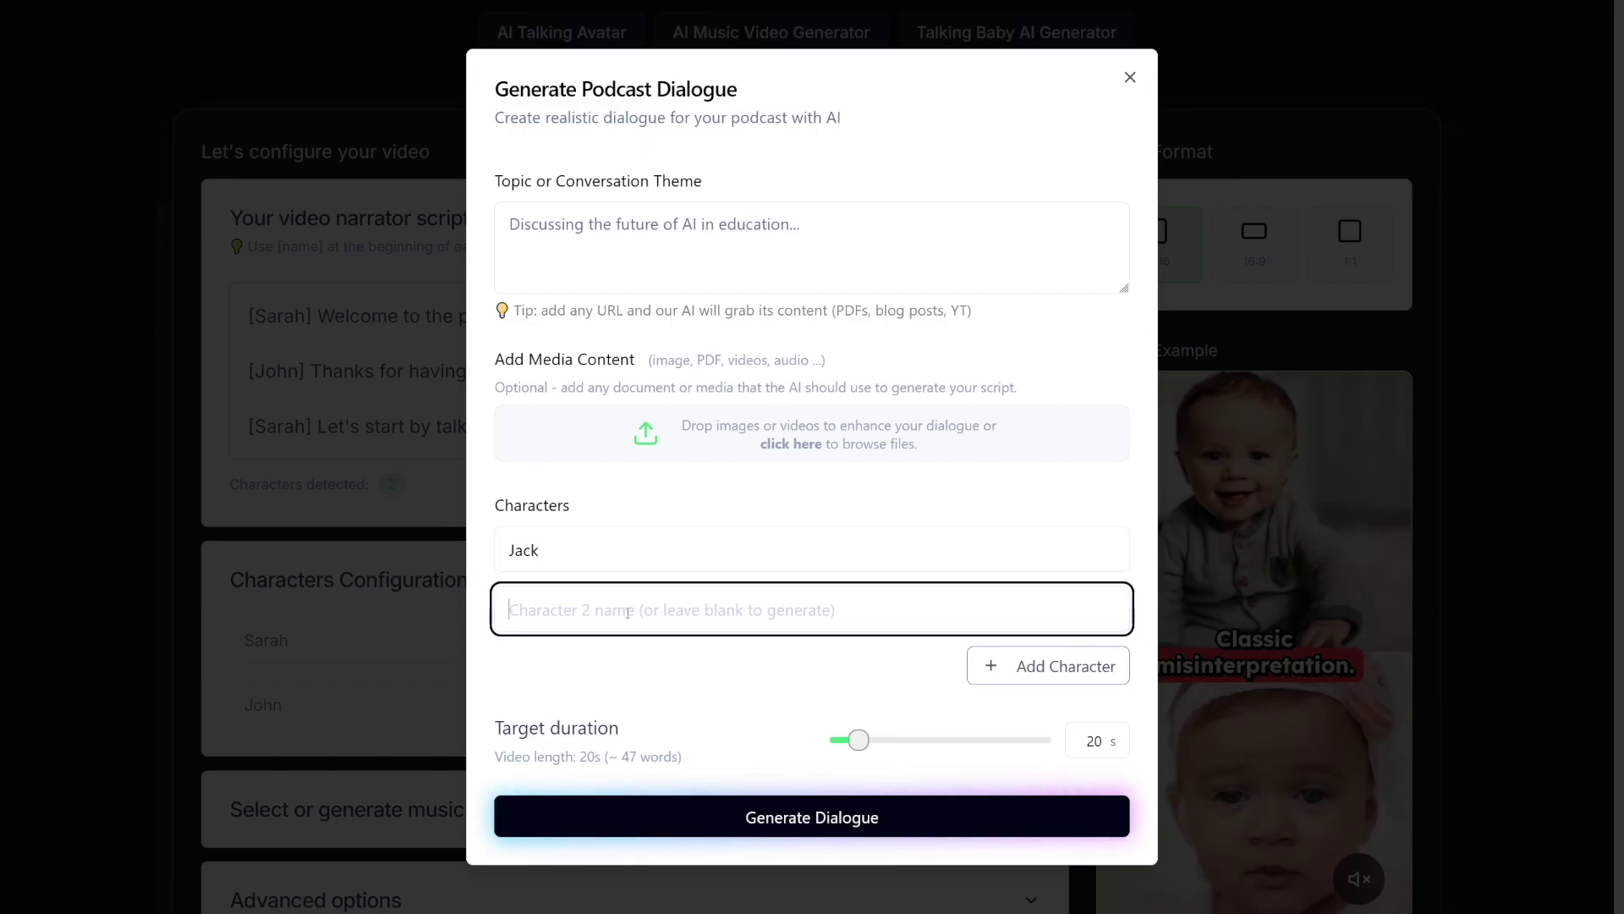
text(Mary)
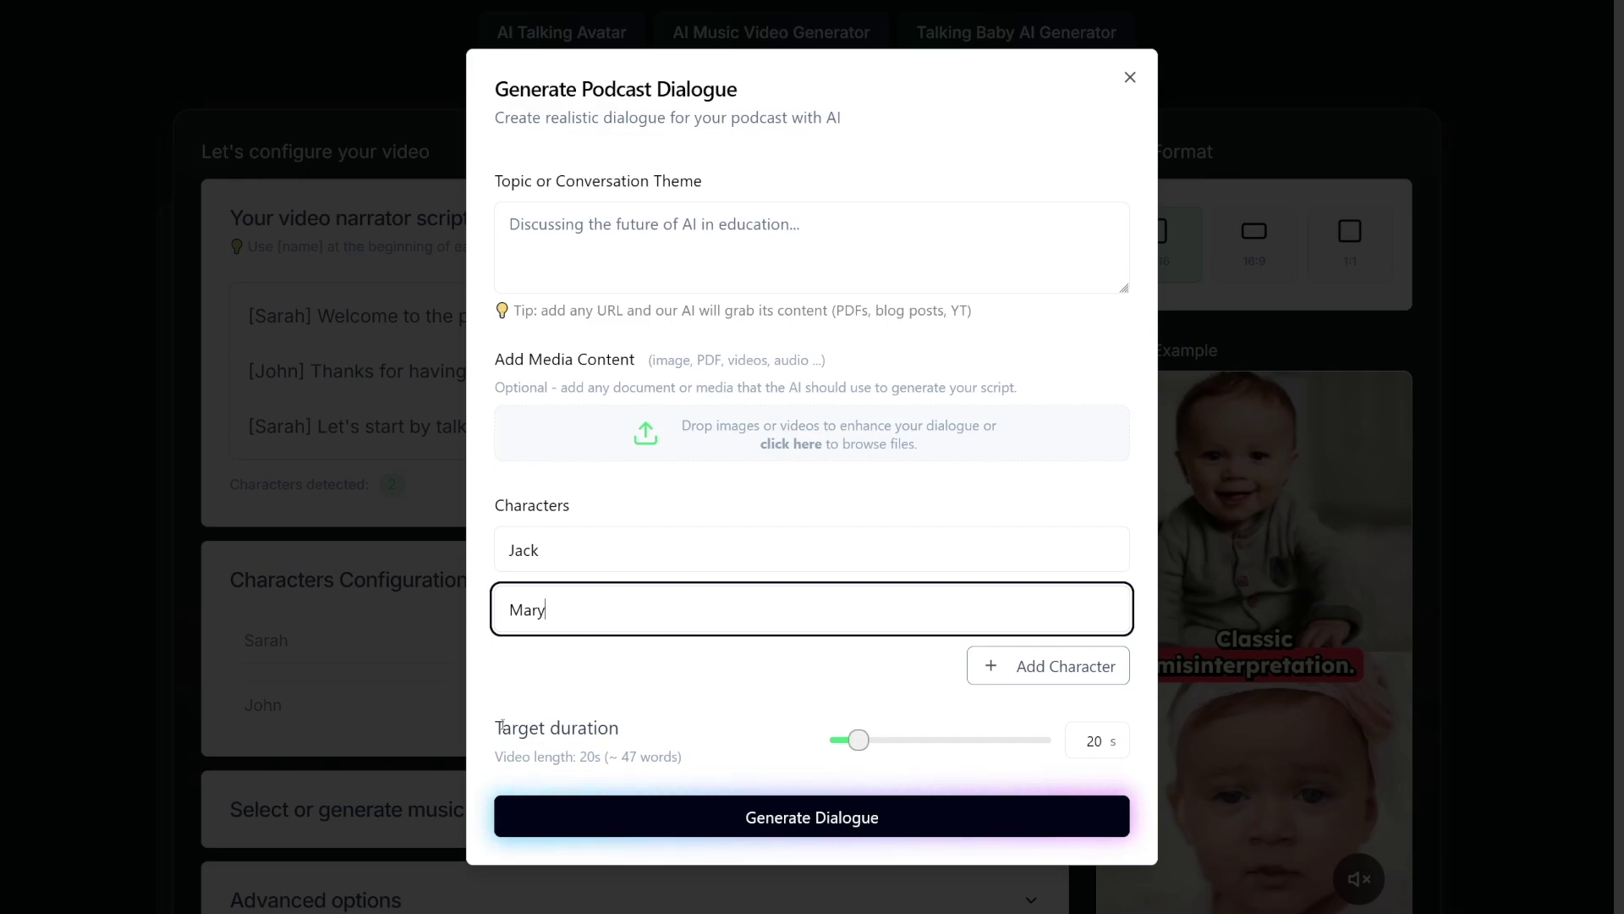
Step: Set the conversation topic to 'AI in daycare' and generate the dialogue
drag(500, 725, 679, 764)
click(627, 738)
click(679, 764)
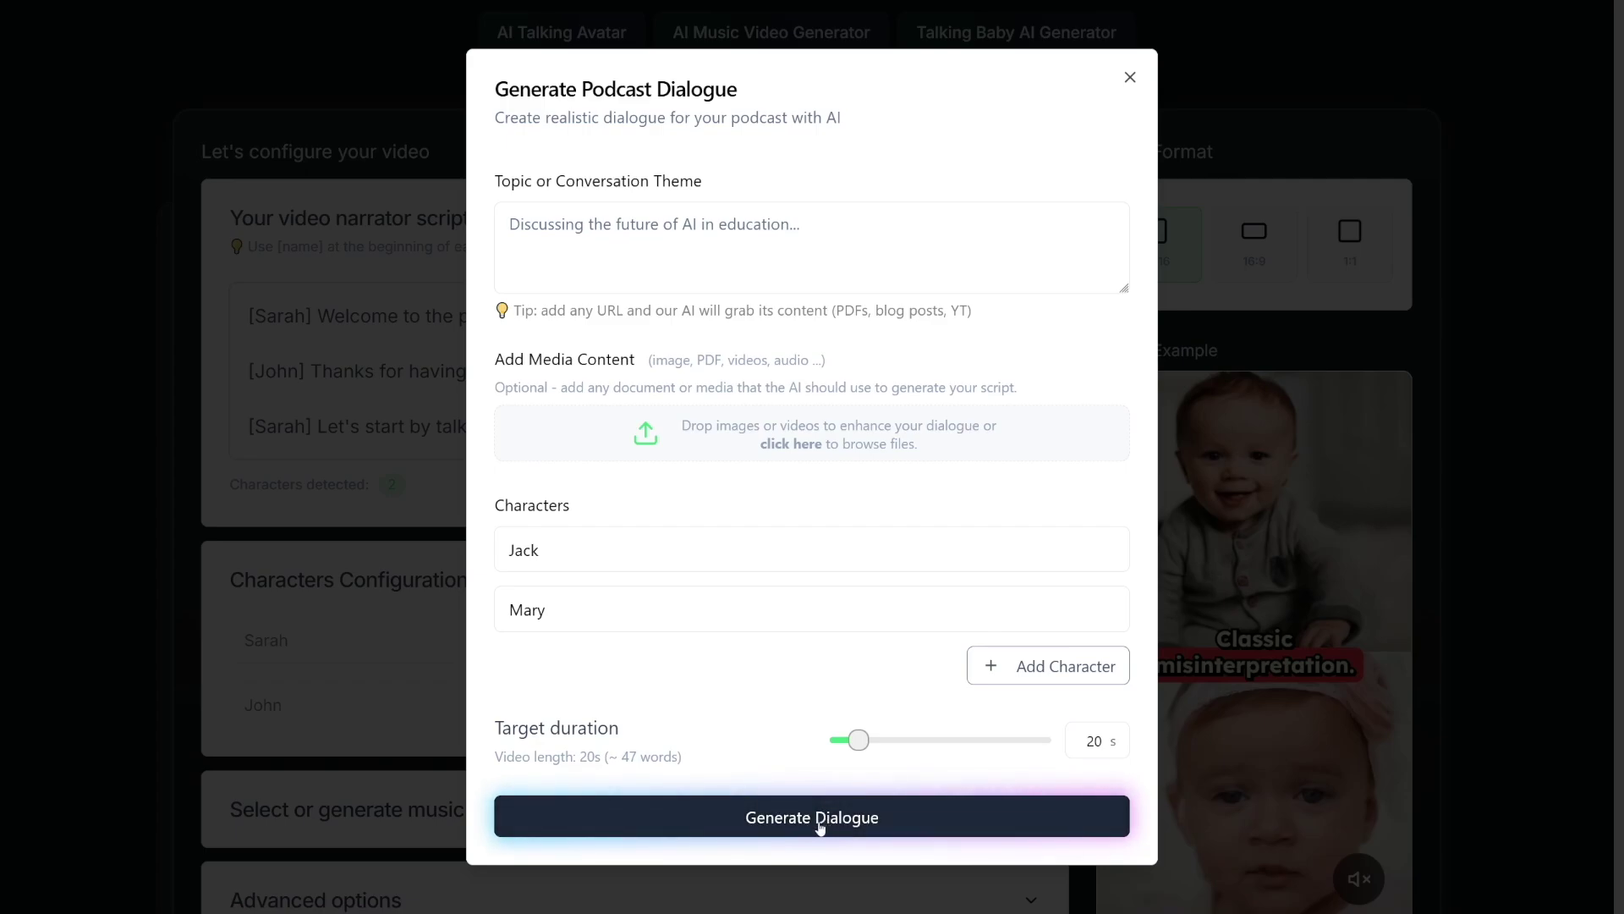
click(811, 247)
text(AI in)
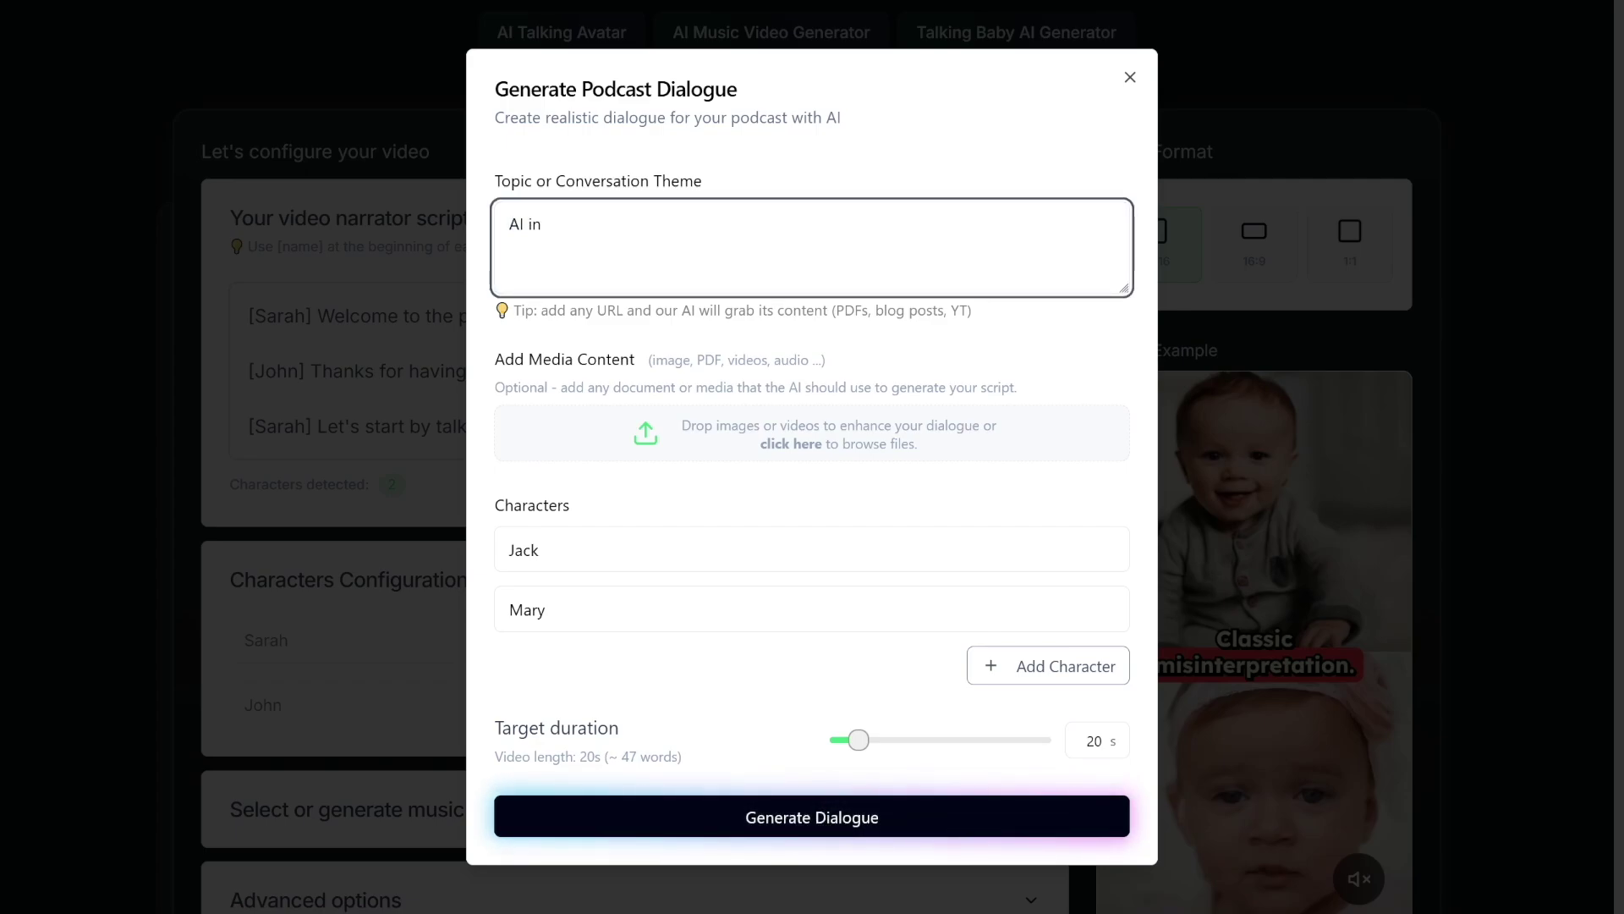
text( daycare)
click(839, 819)
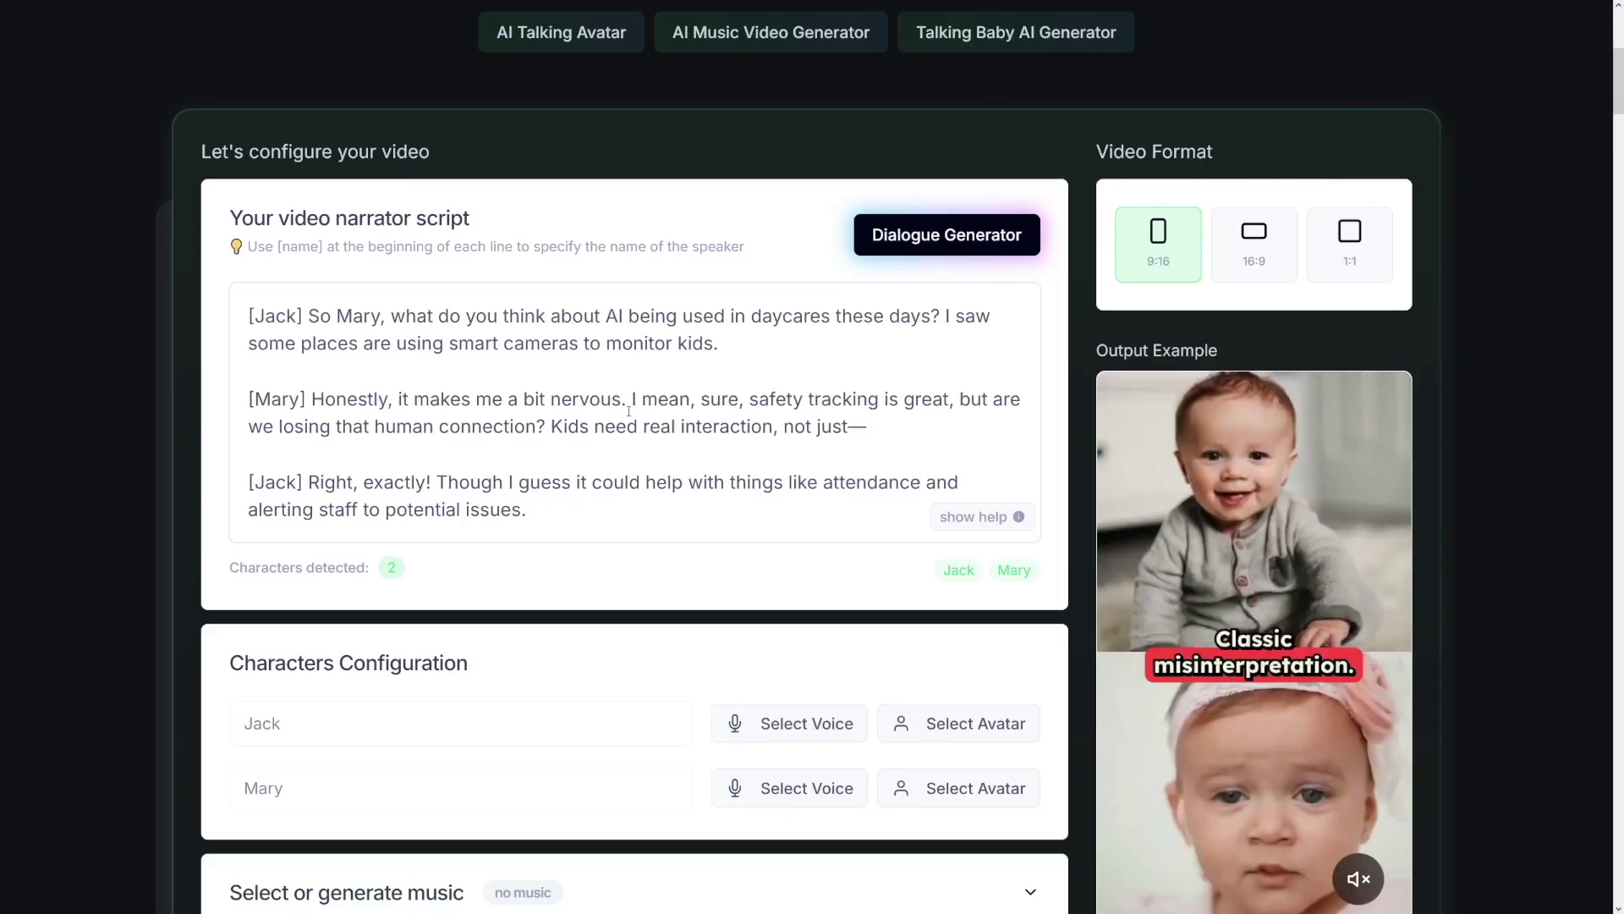
Step: Search Jack's voice options for 'child' and preview the Gigi and Mimi (legacy) voices
scroll(626, 416, down, 4)
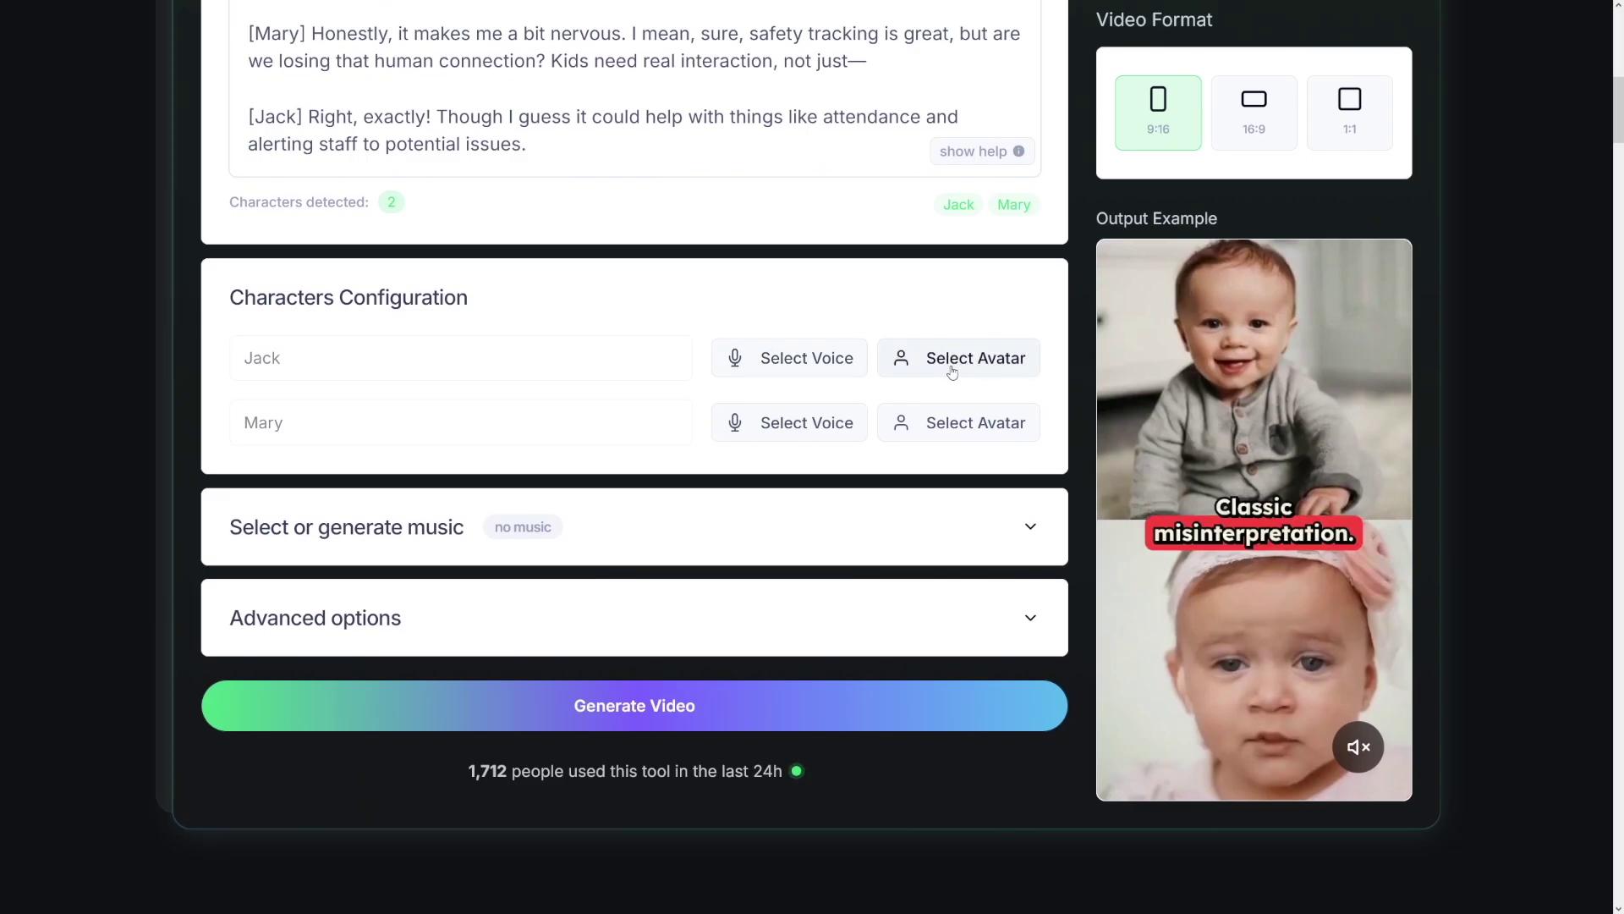
click(811, 359)
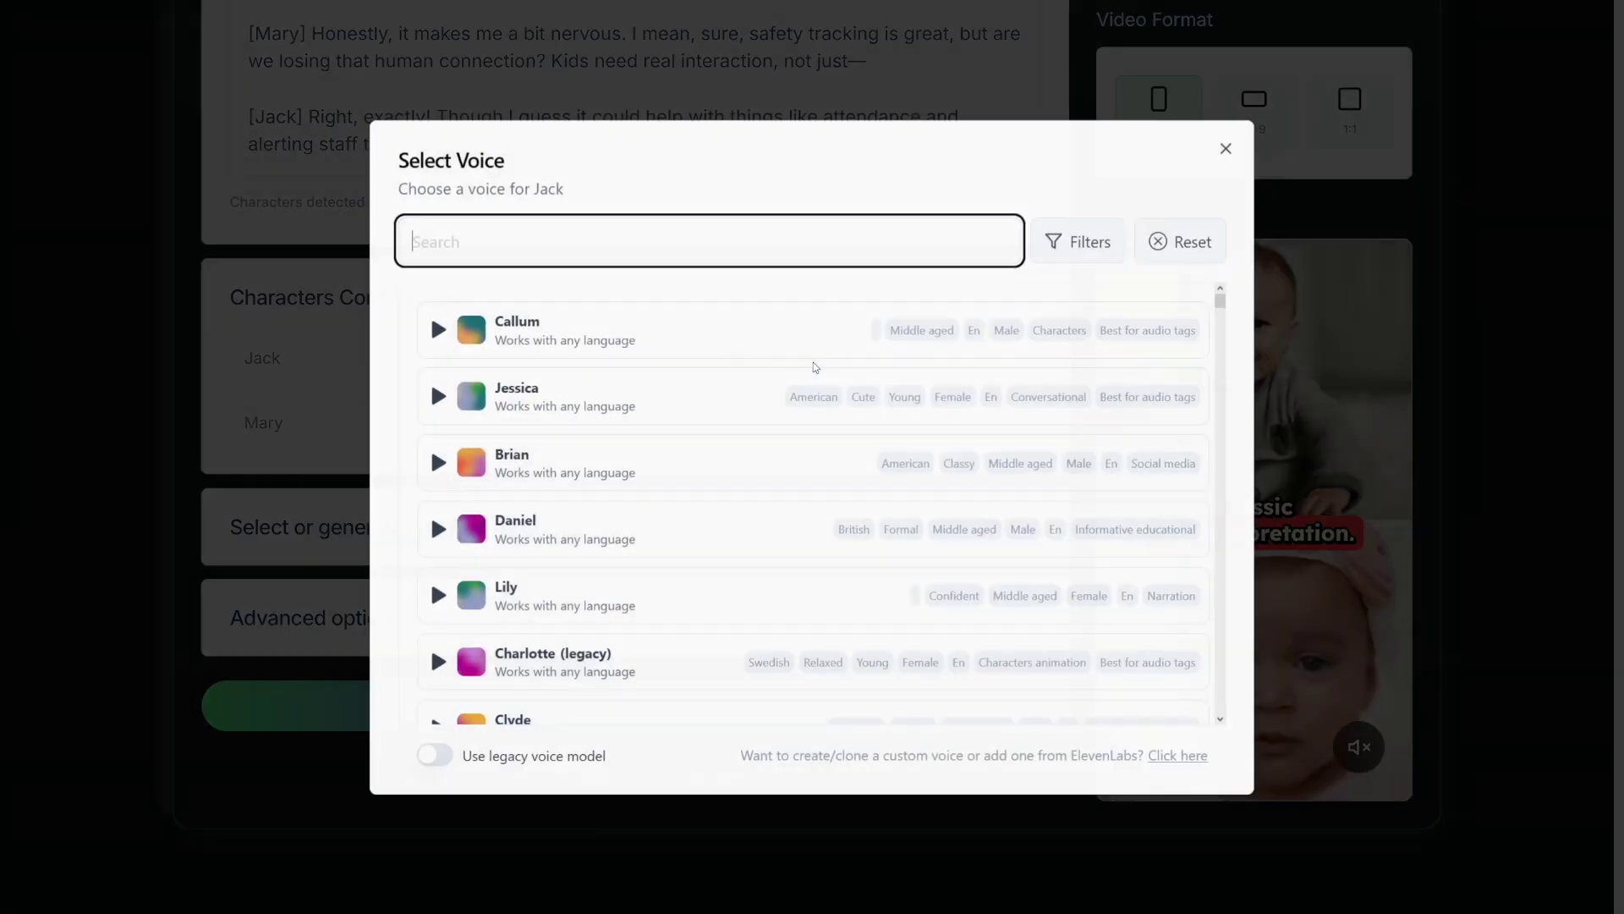
click(437, 329)
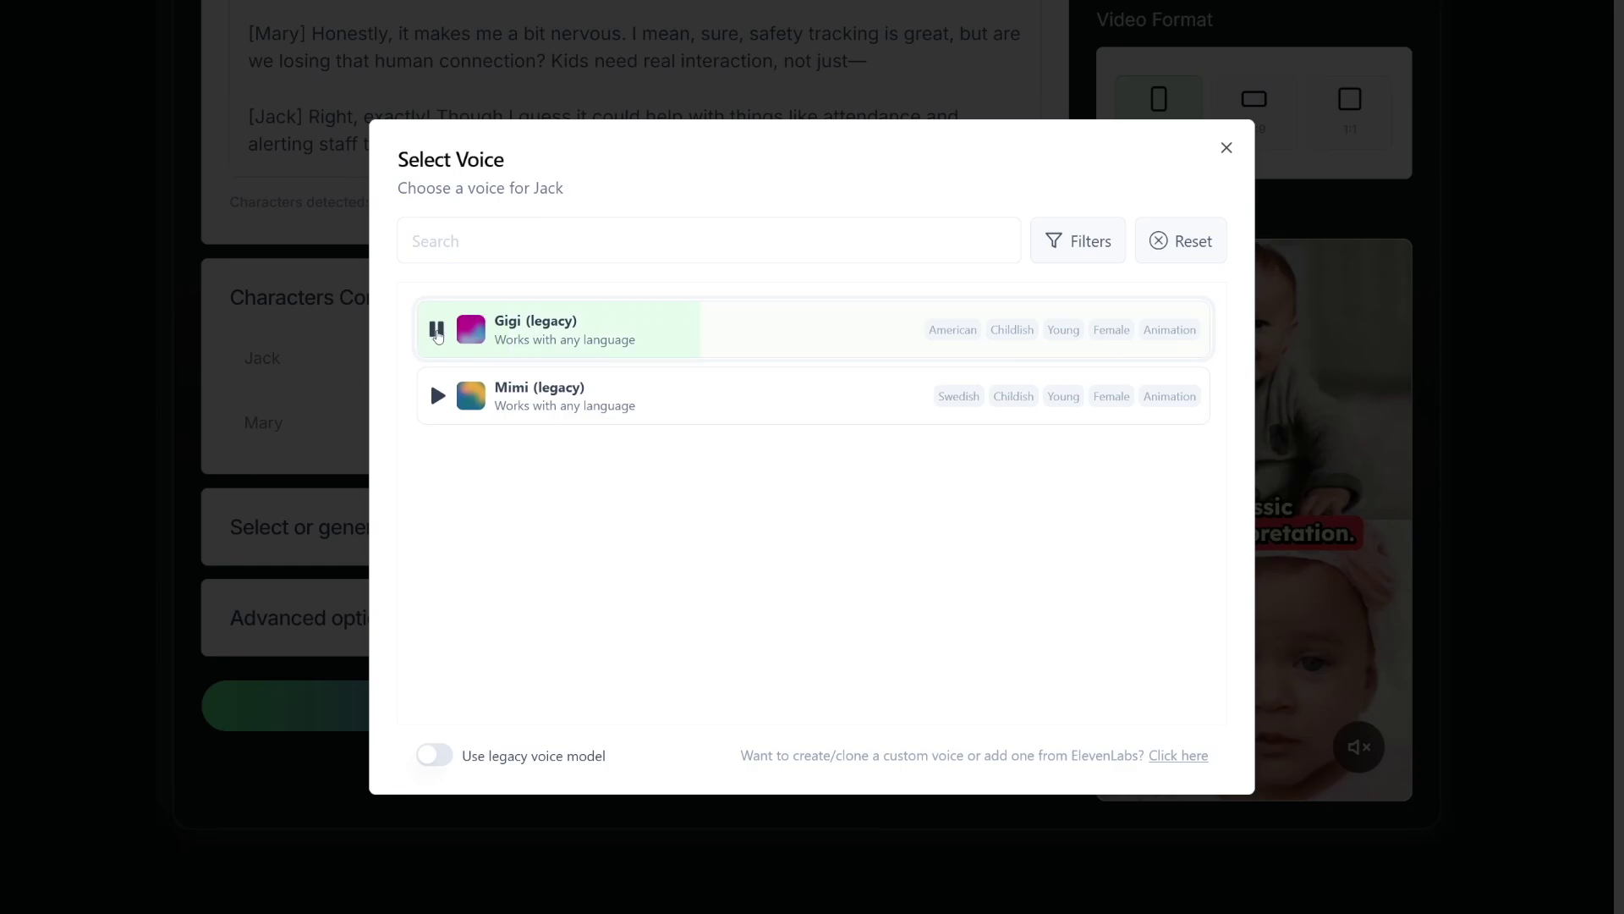
click(458, 243)
text(child)
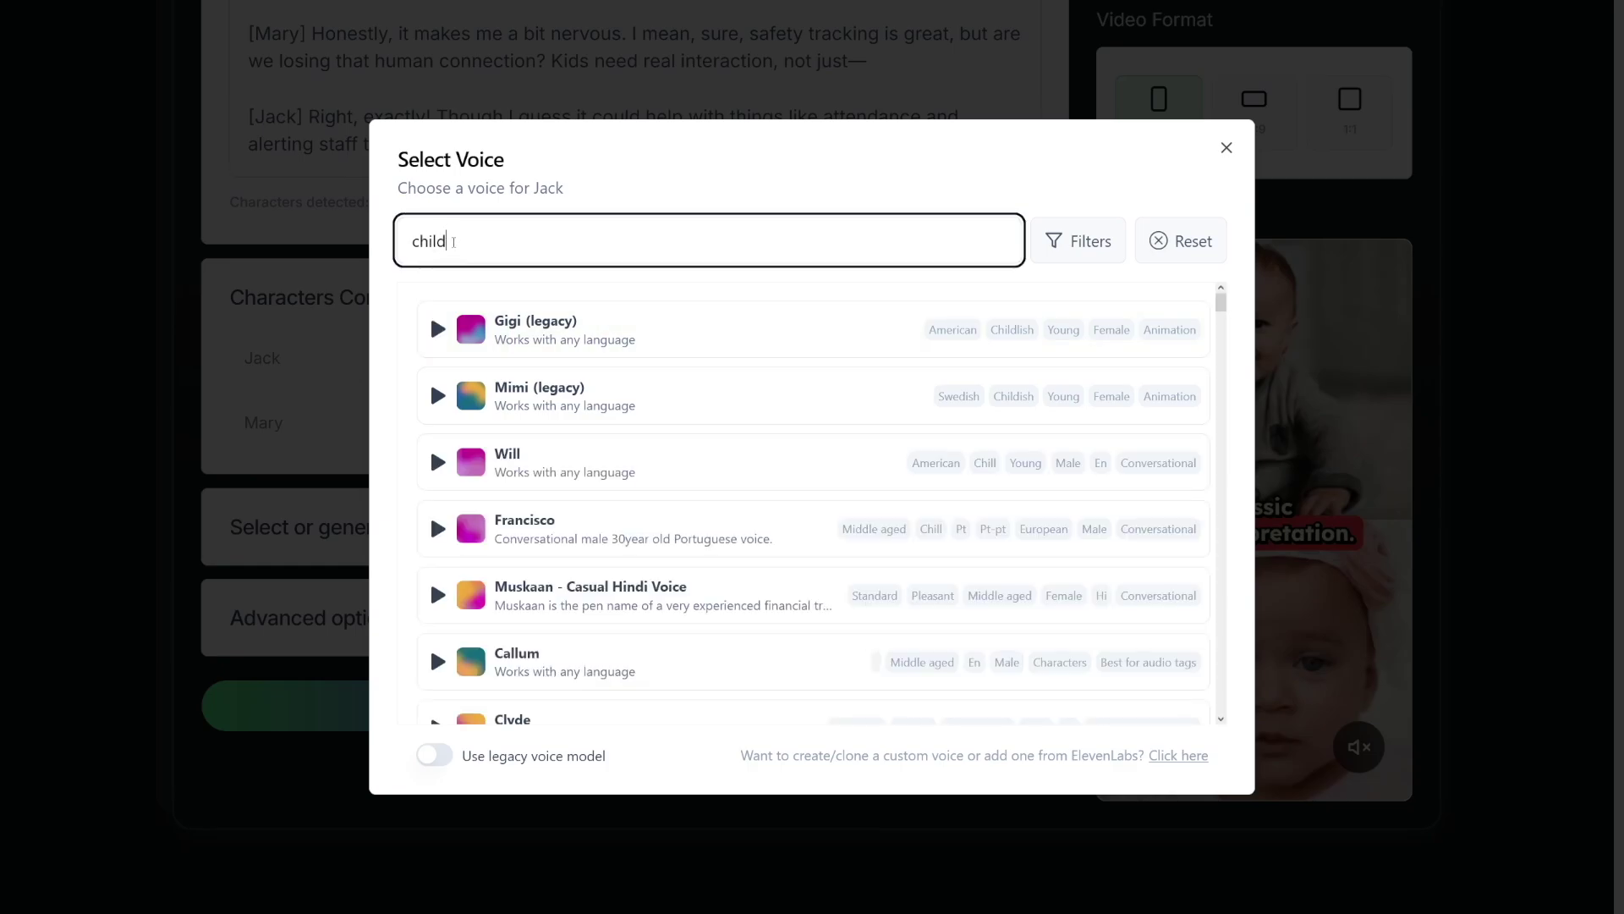
drag(454, 242, 412, 241)
click(470, 248)
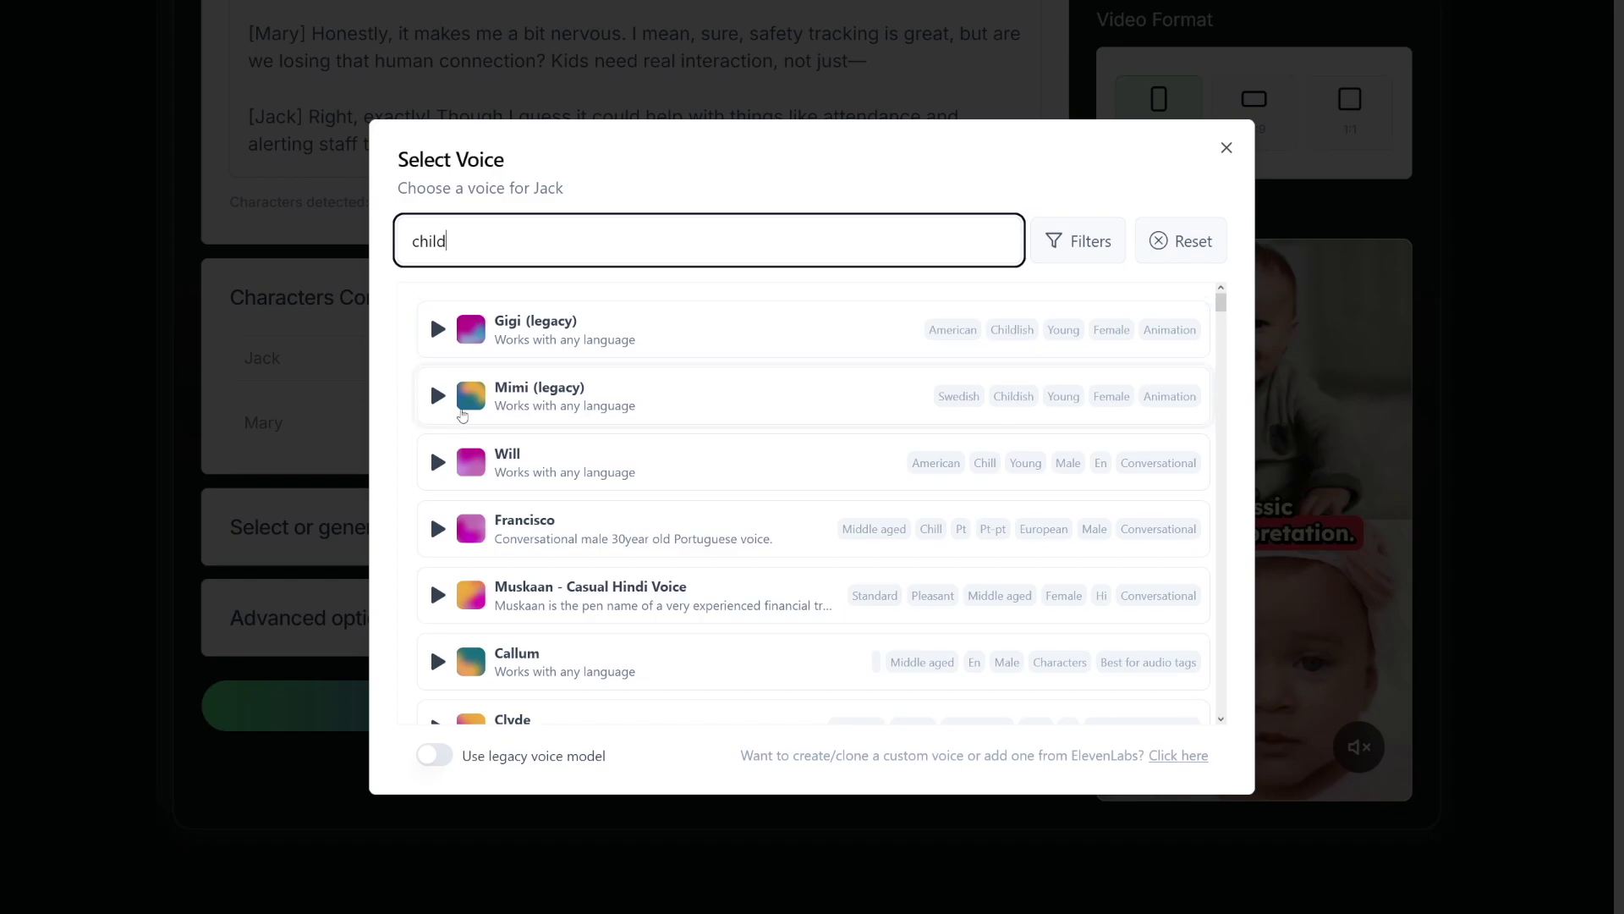
click(437, 329)
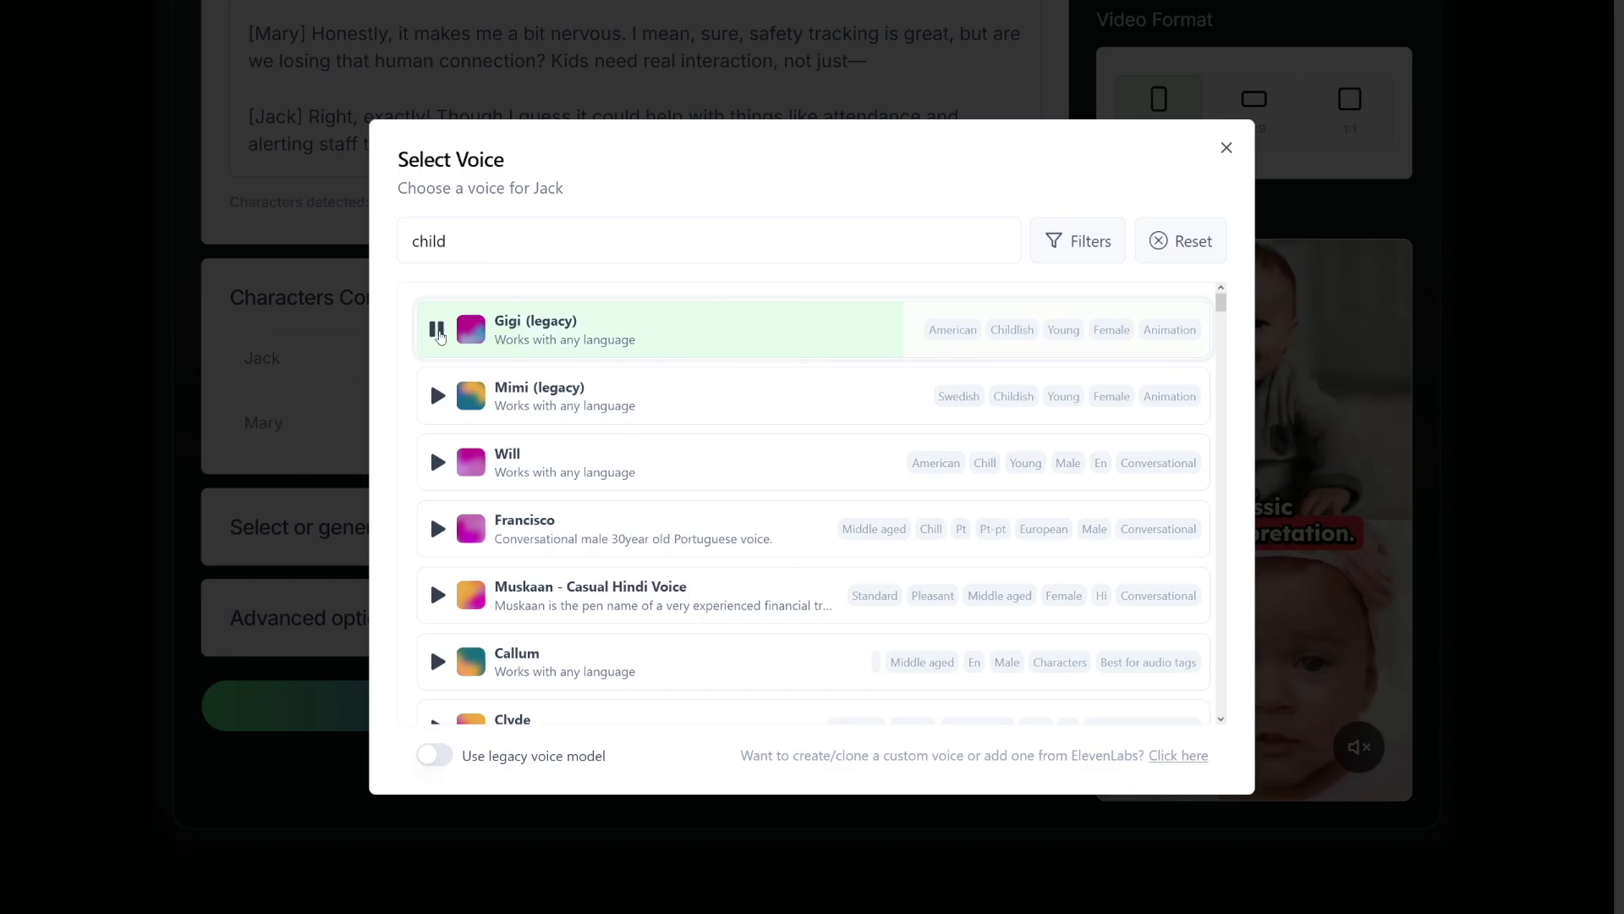
click(442, 399)
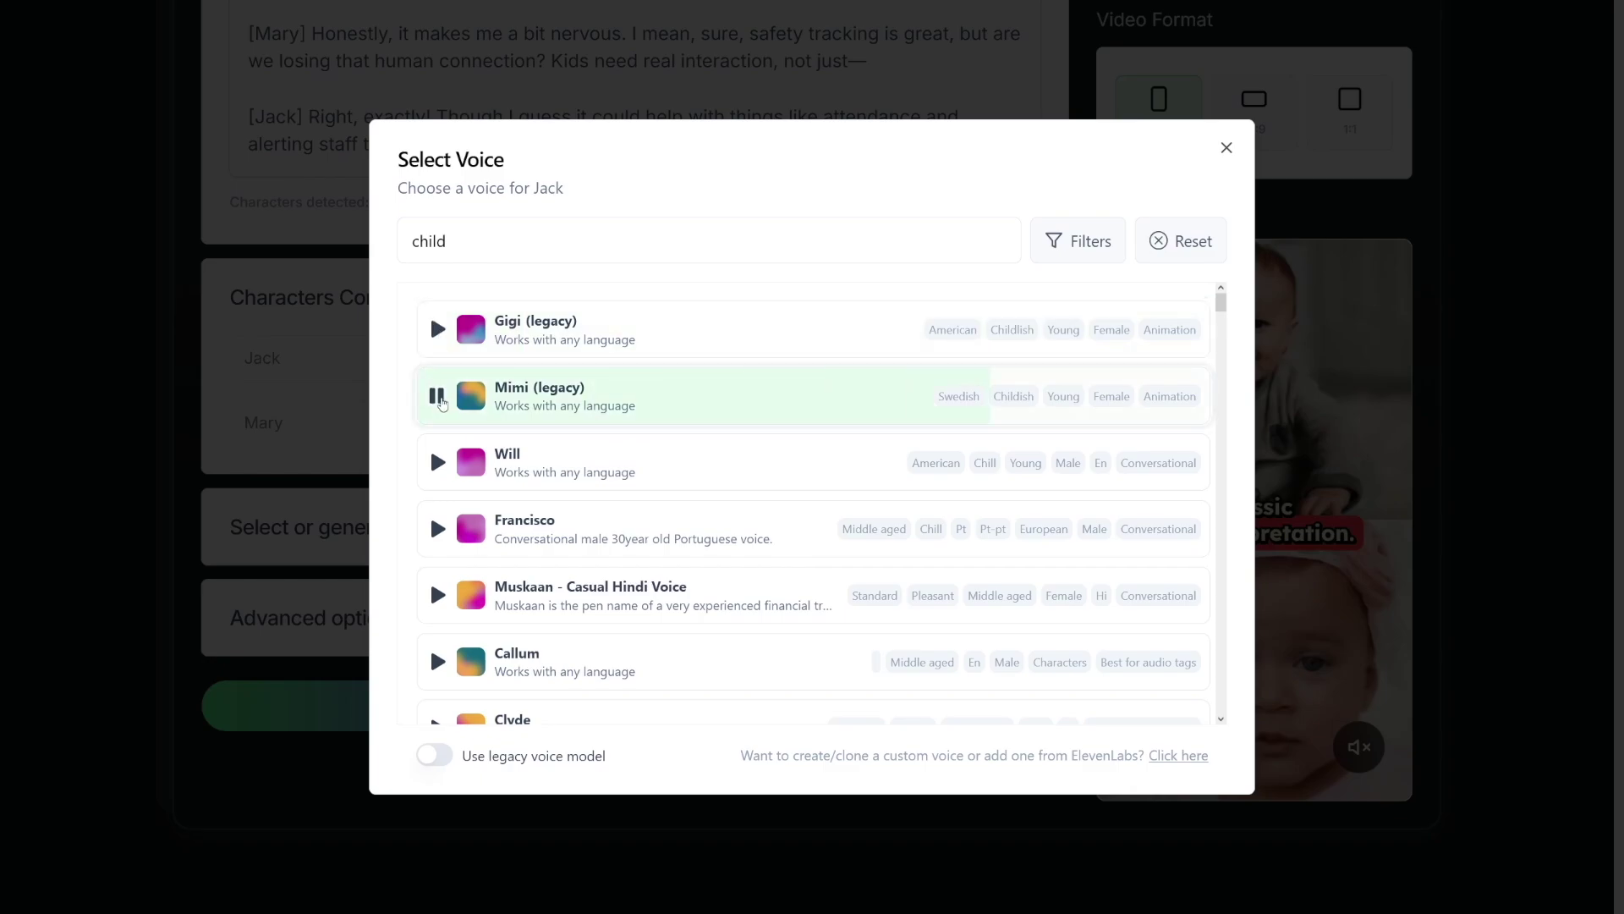
click(440, 399)
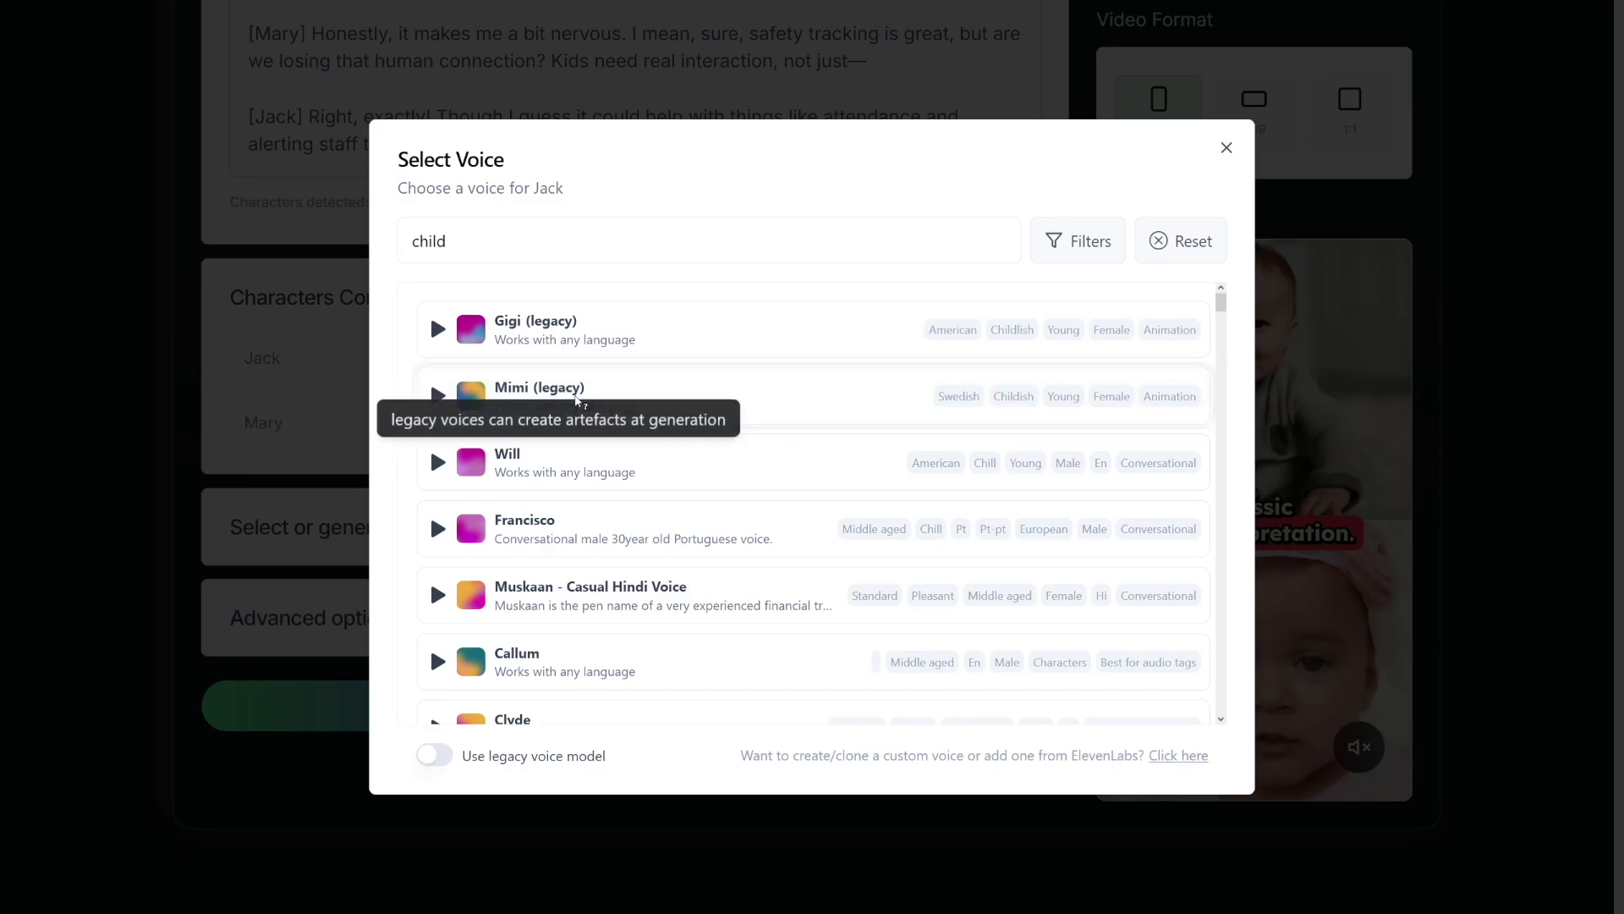
key(Escape)
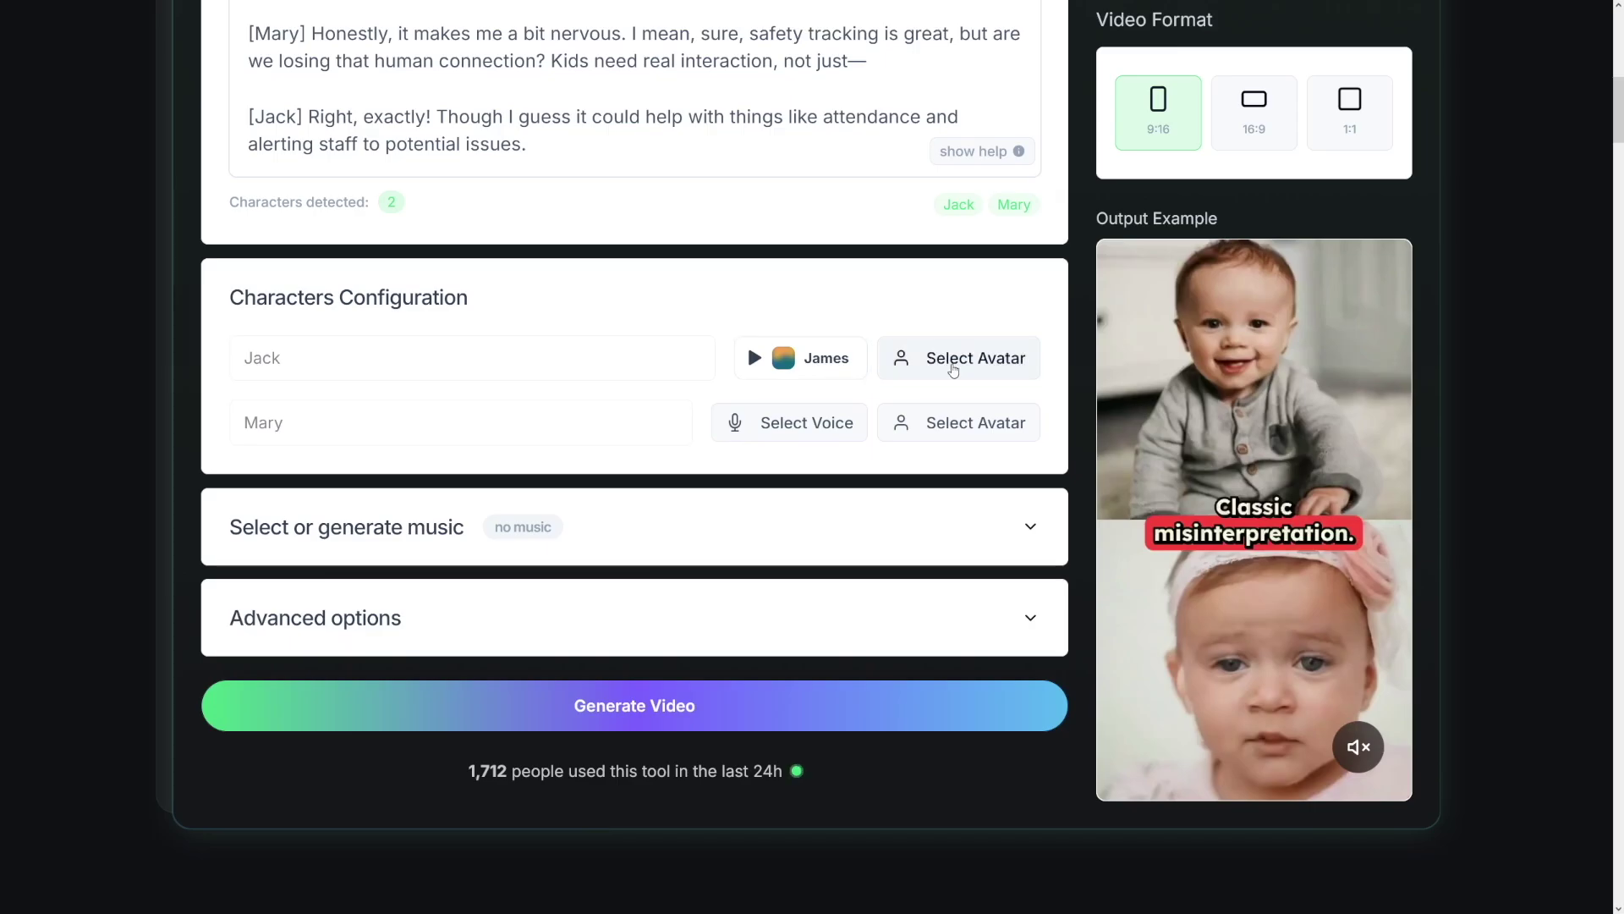
Step: From all avatars, give Jack the headphone-wearing baby sitting at the microphone
click(960, 370)
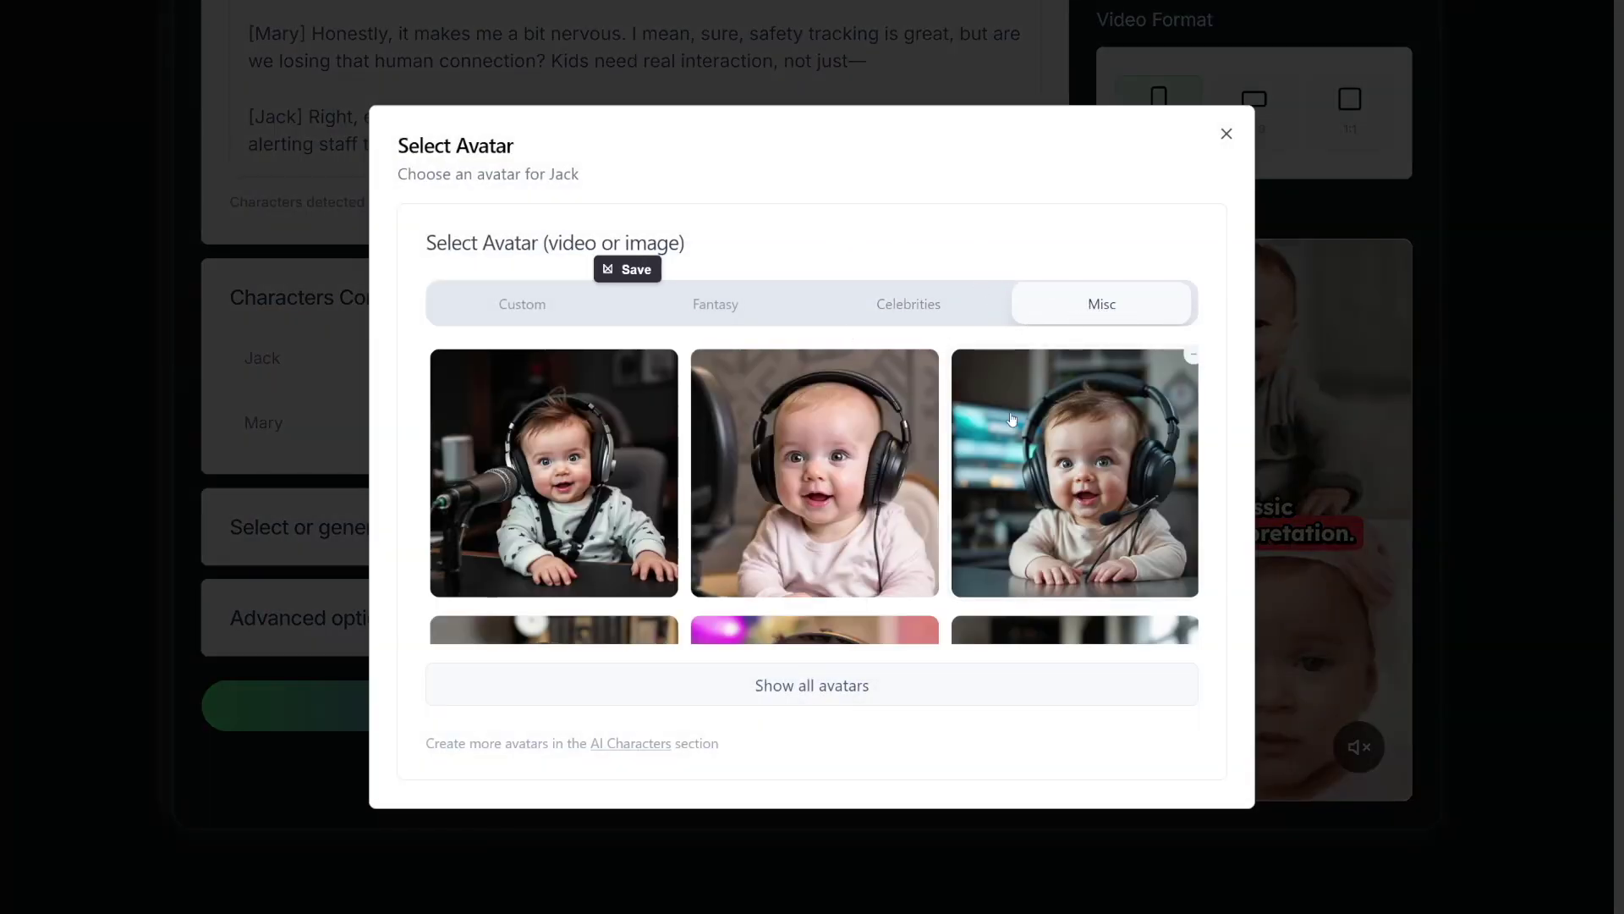
click(825, 683)
scroll(833, 679, down, 2)
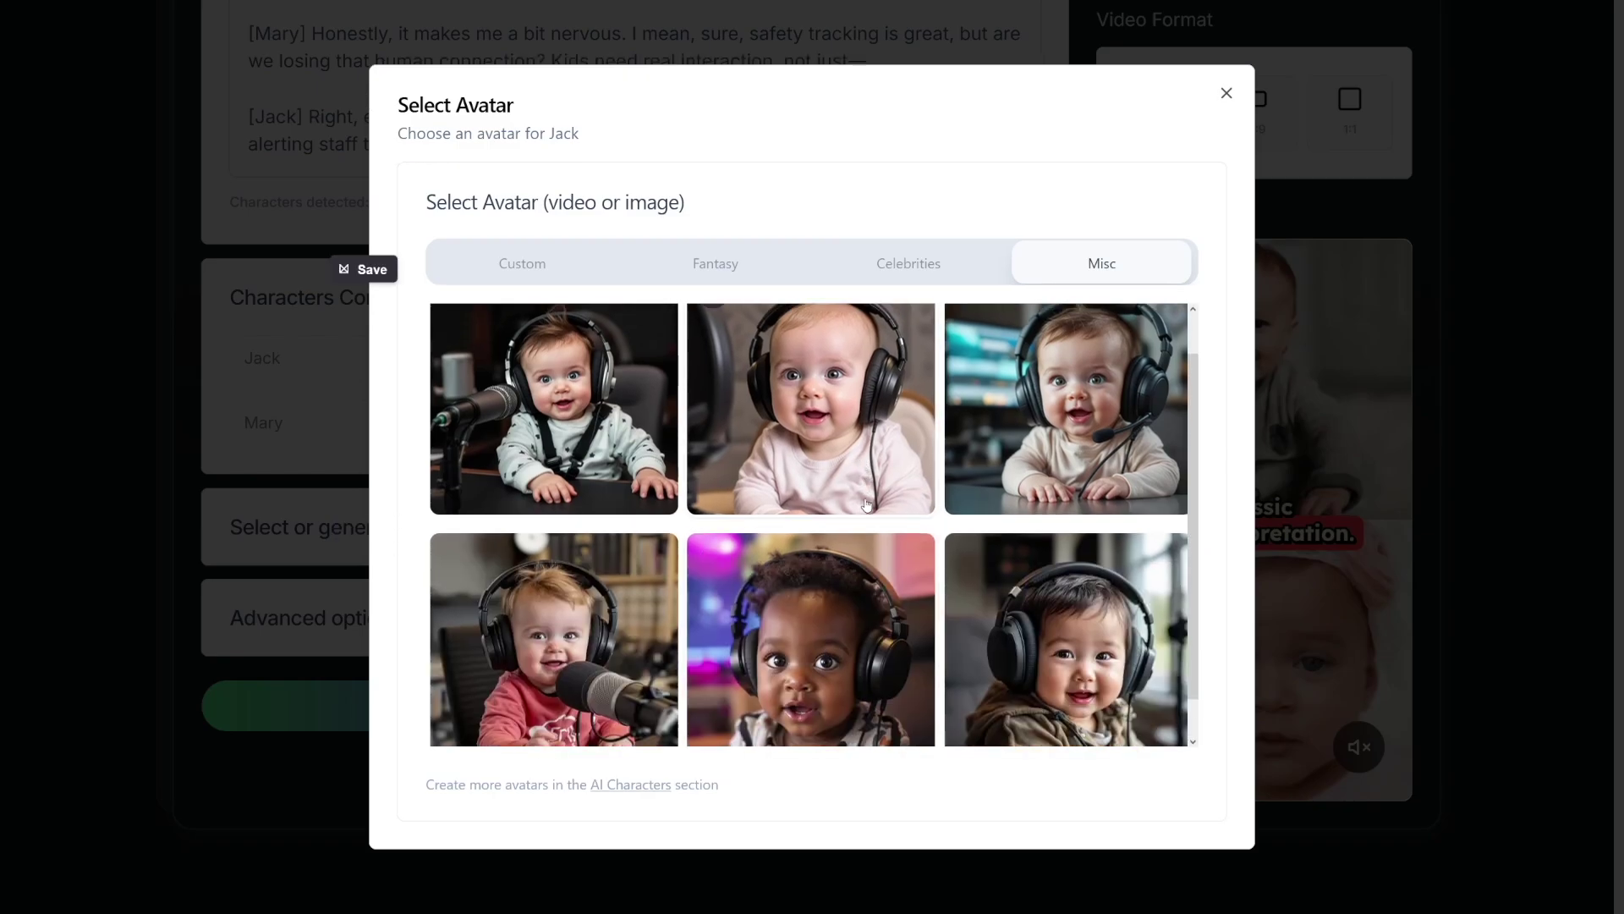
scroll(875, 499, up, 2)
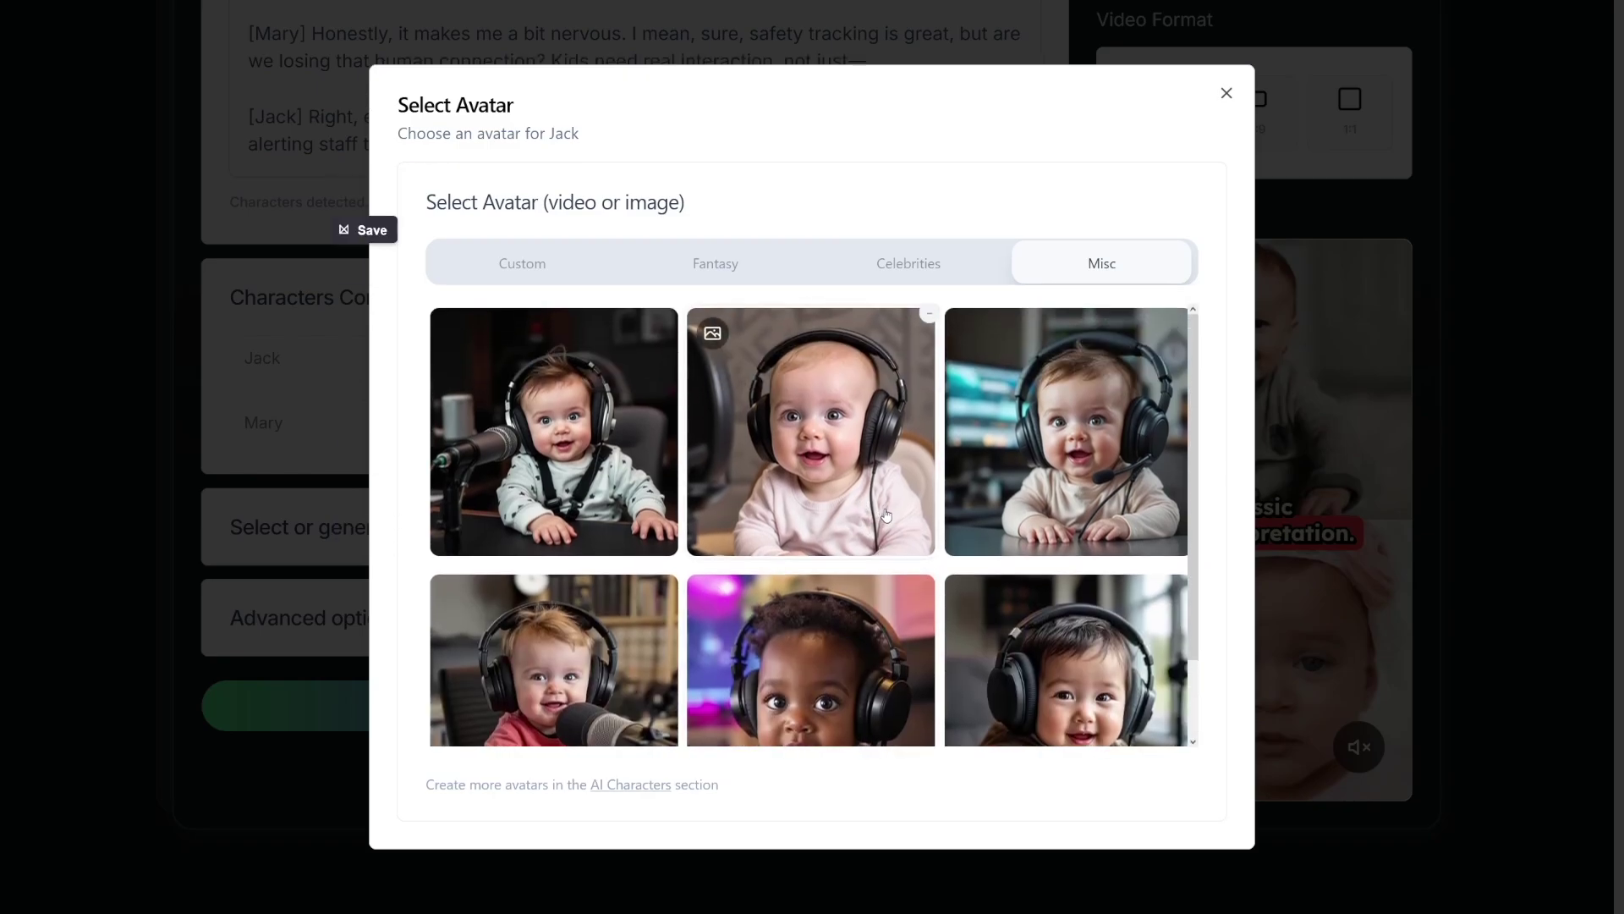
scroll(888, 514, down, 2)
scroll(618, 457, up, 2)
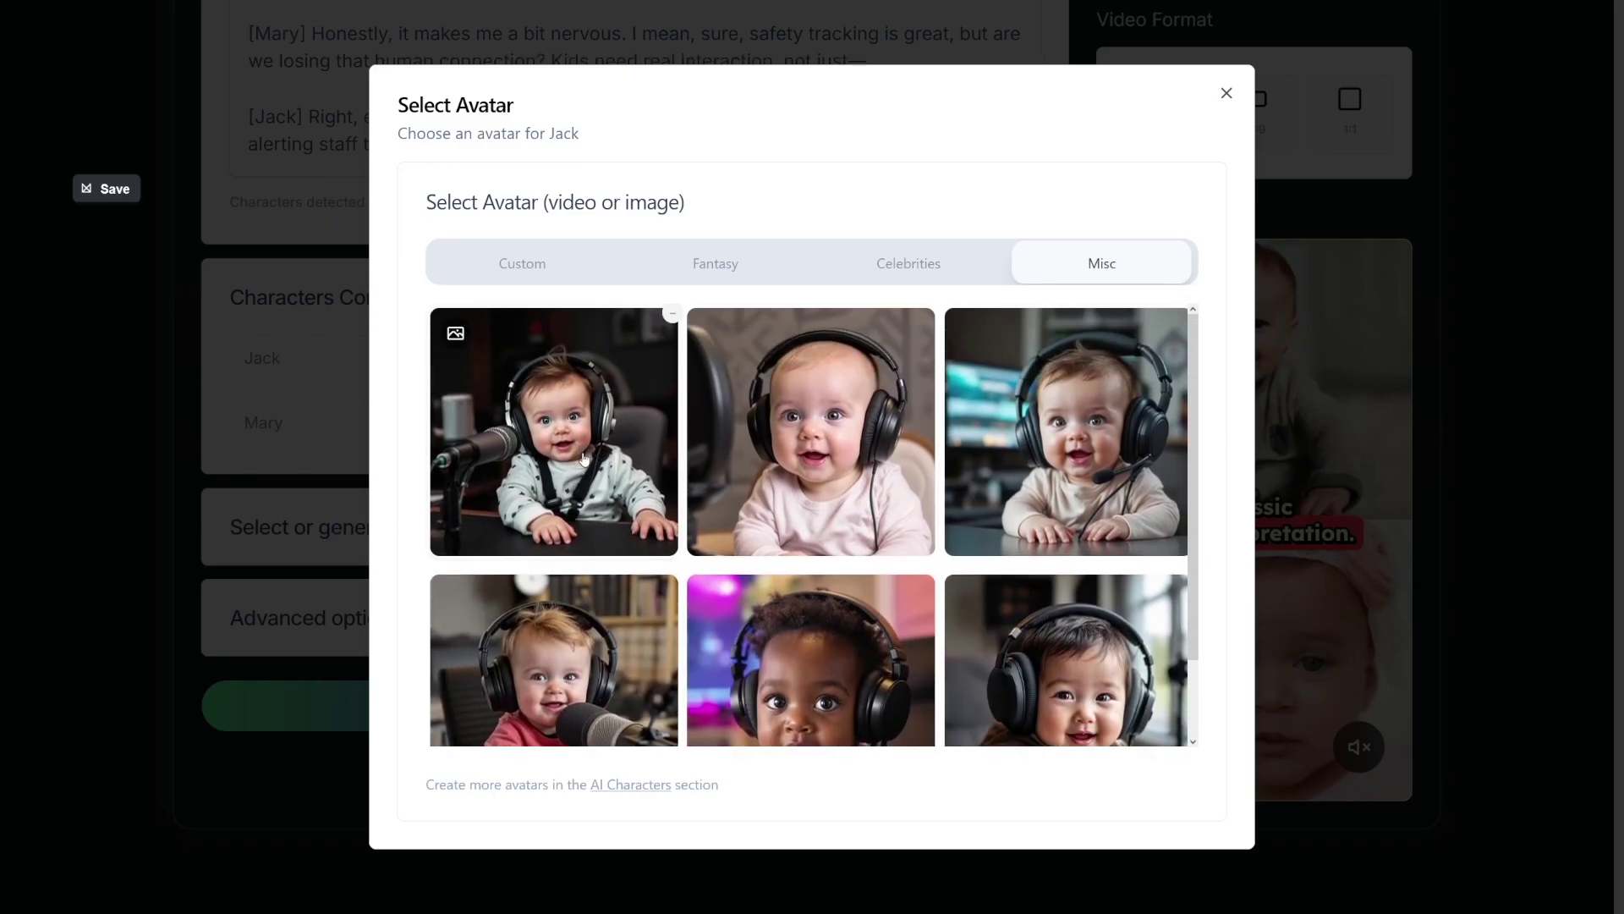
click(618, 456)
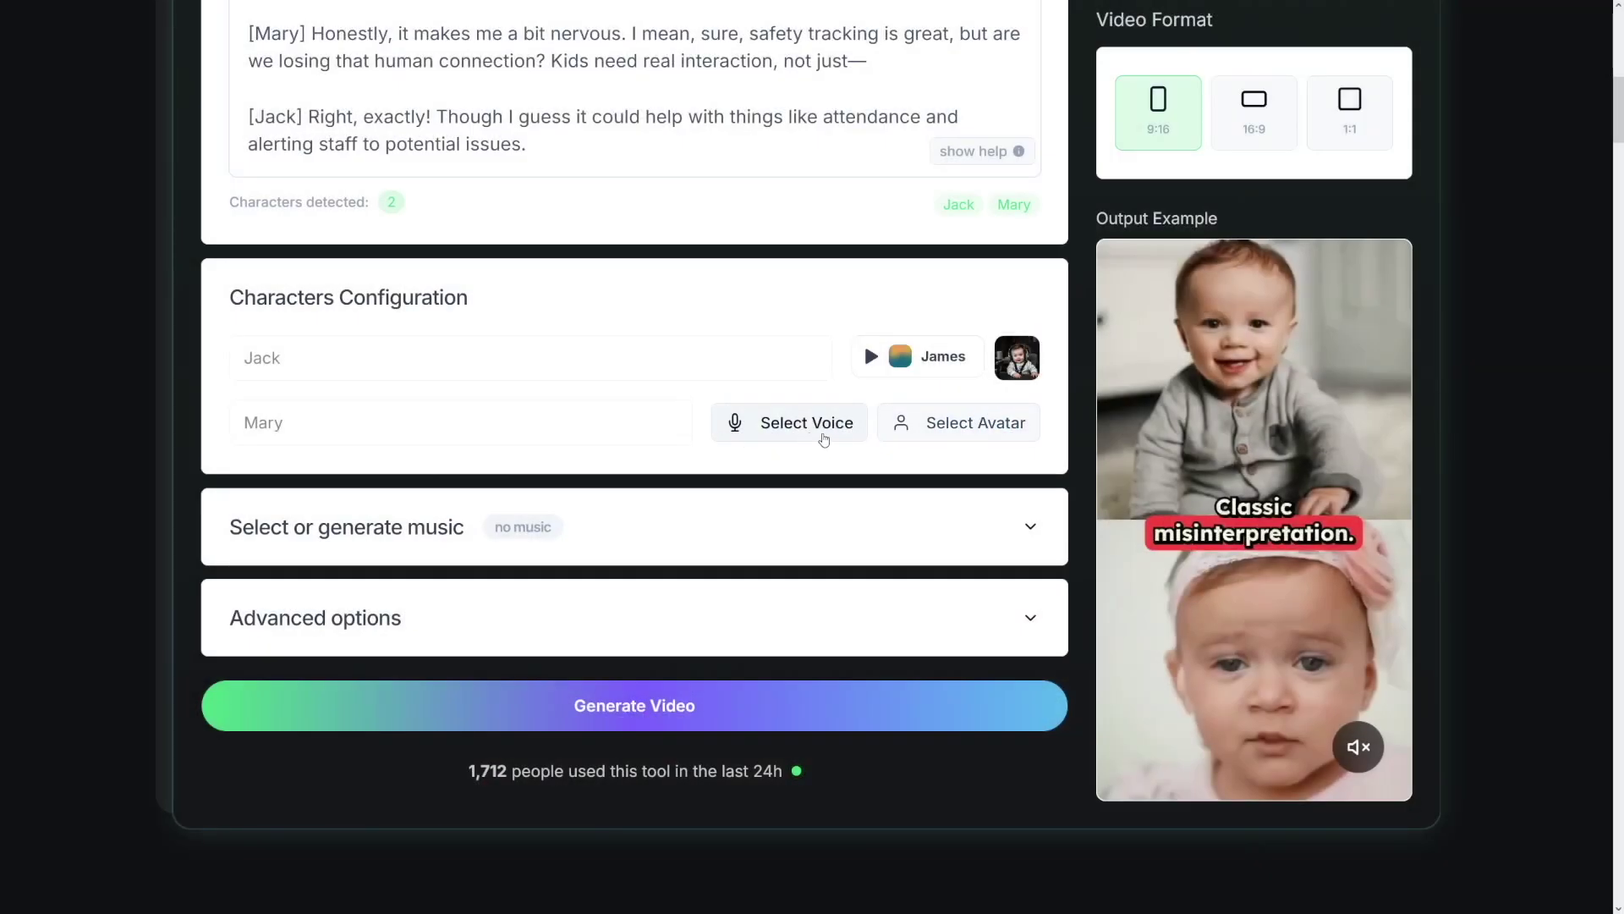
click(835, 438)
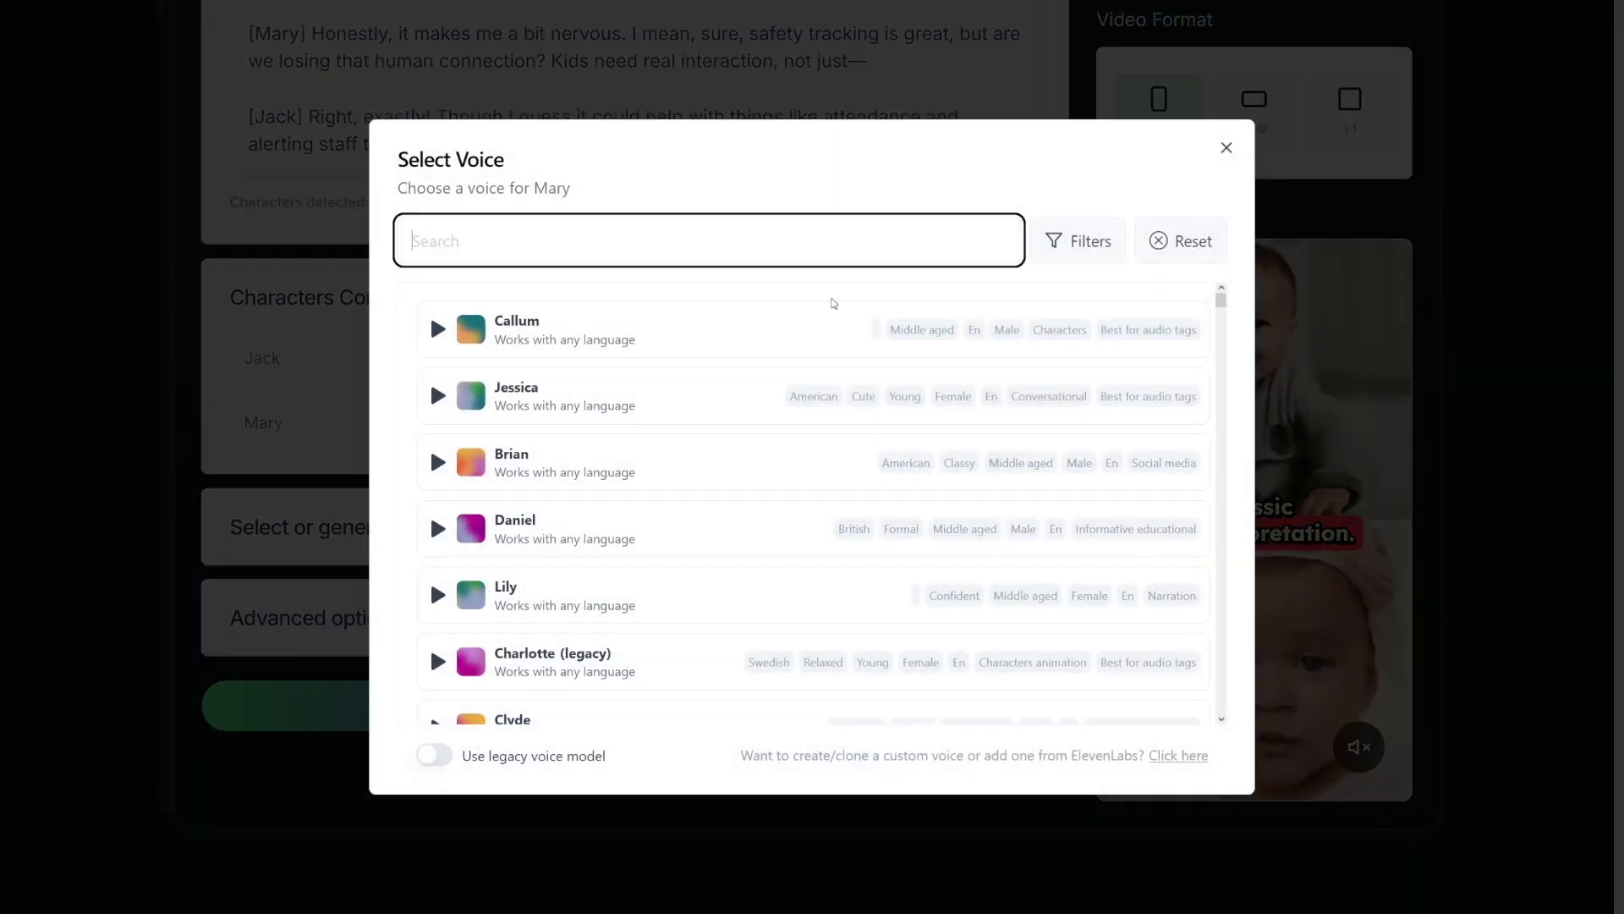
Step: Give Mary the Gigi child voice and the baby avatar in the pink top
text(child)
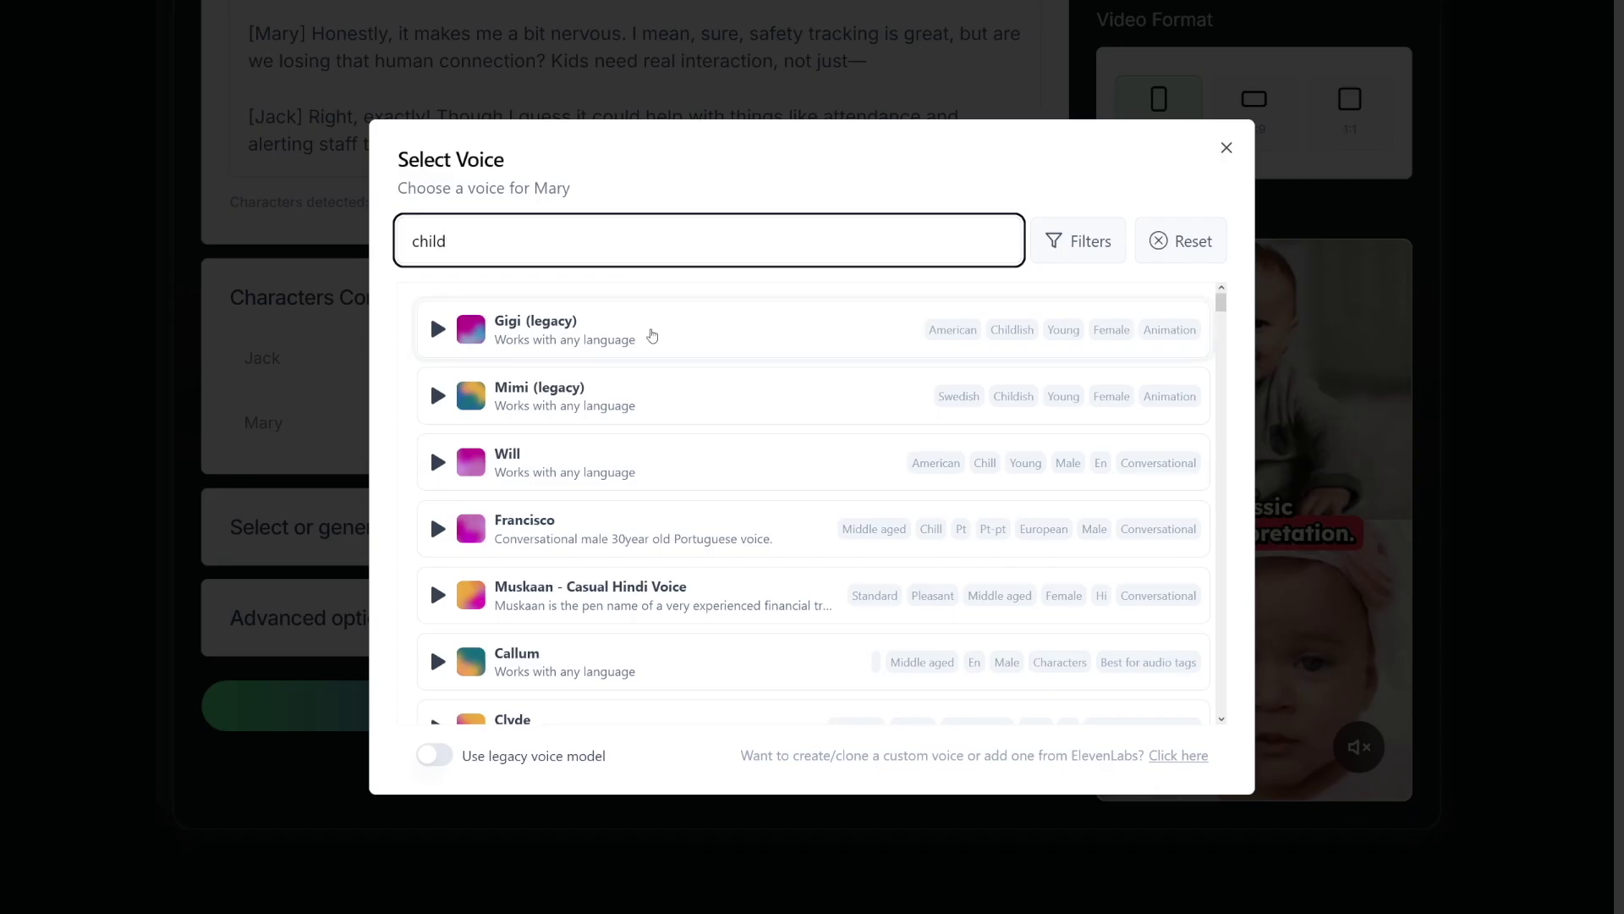
click(651, 336)
click(964, 427)
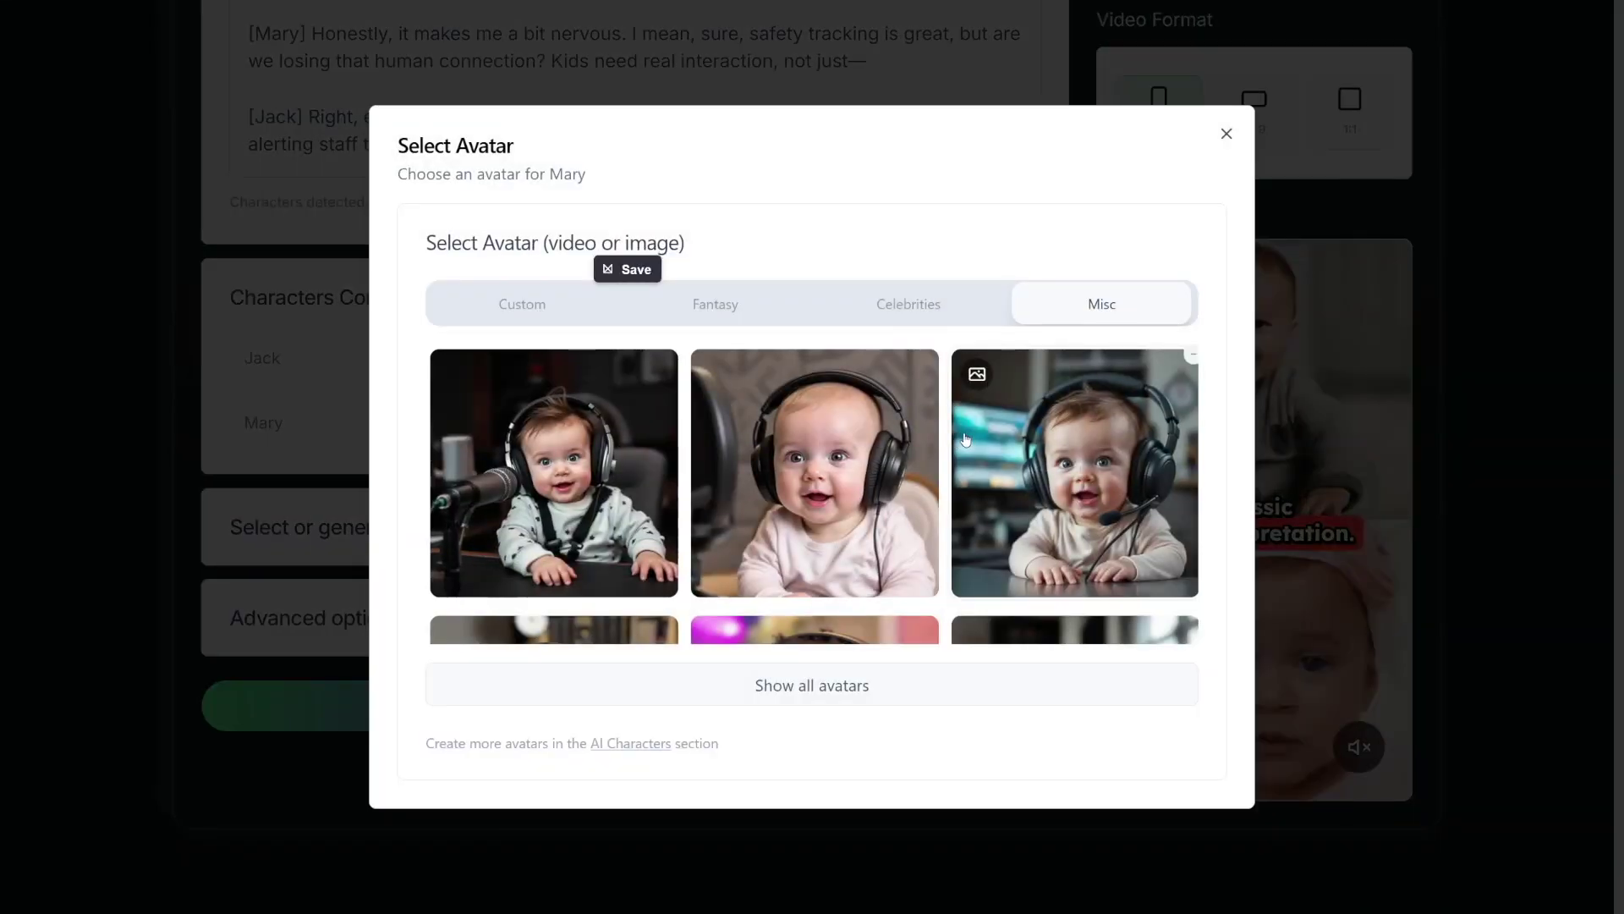
click(812, 685)
scroll(876, 548, down, 1)
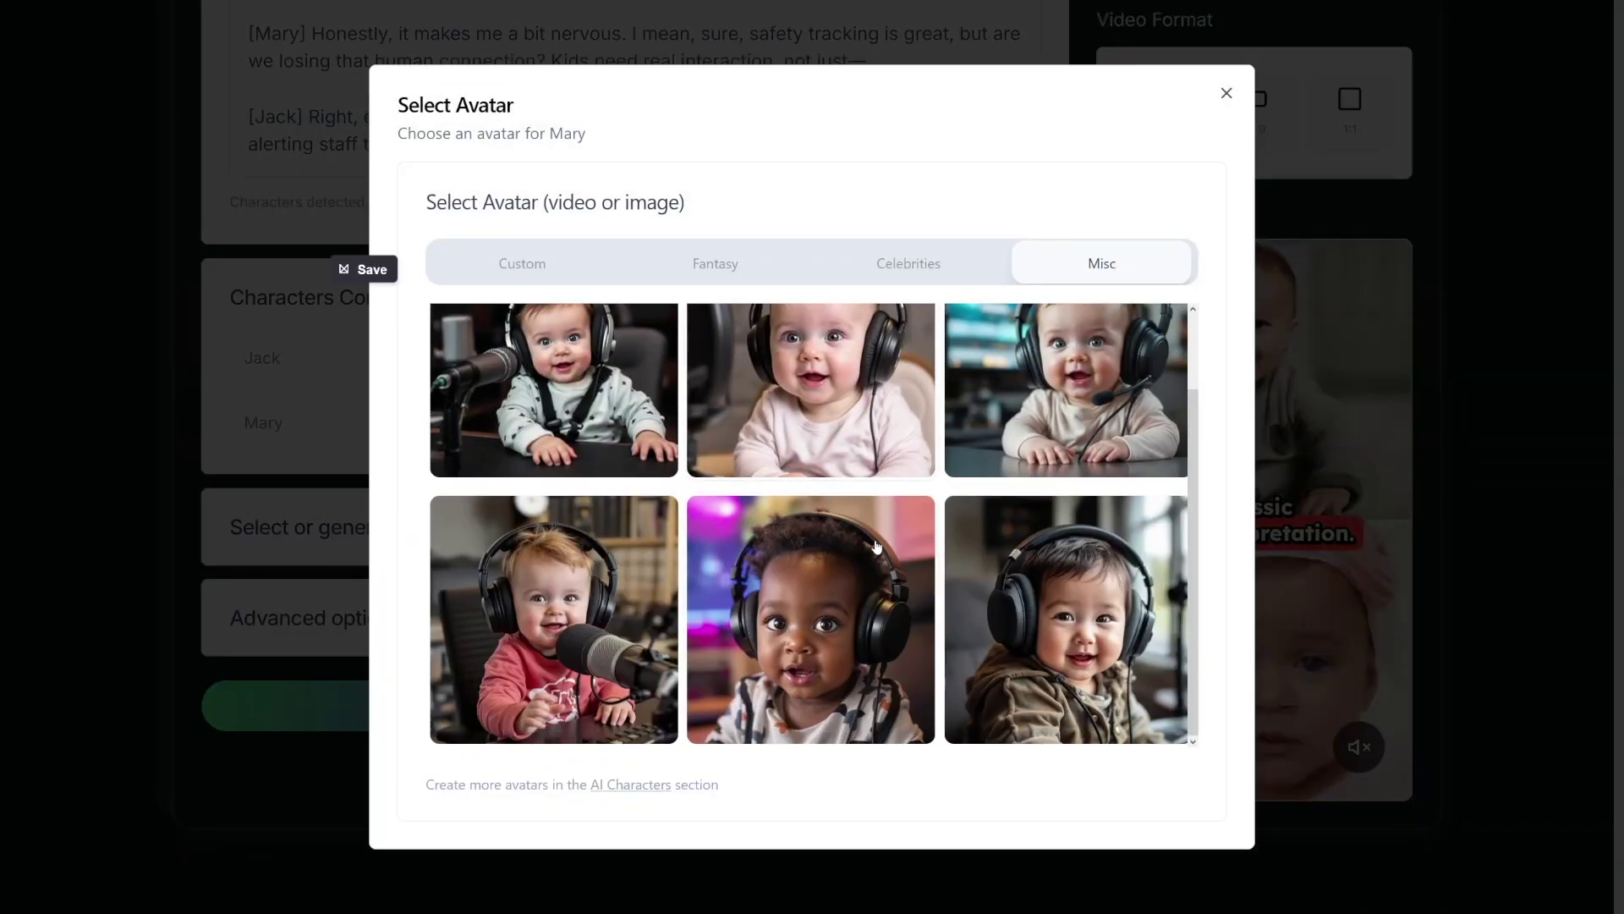
scroll(876, 548, up, 1)
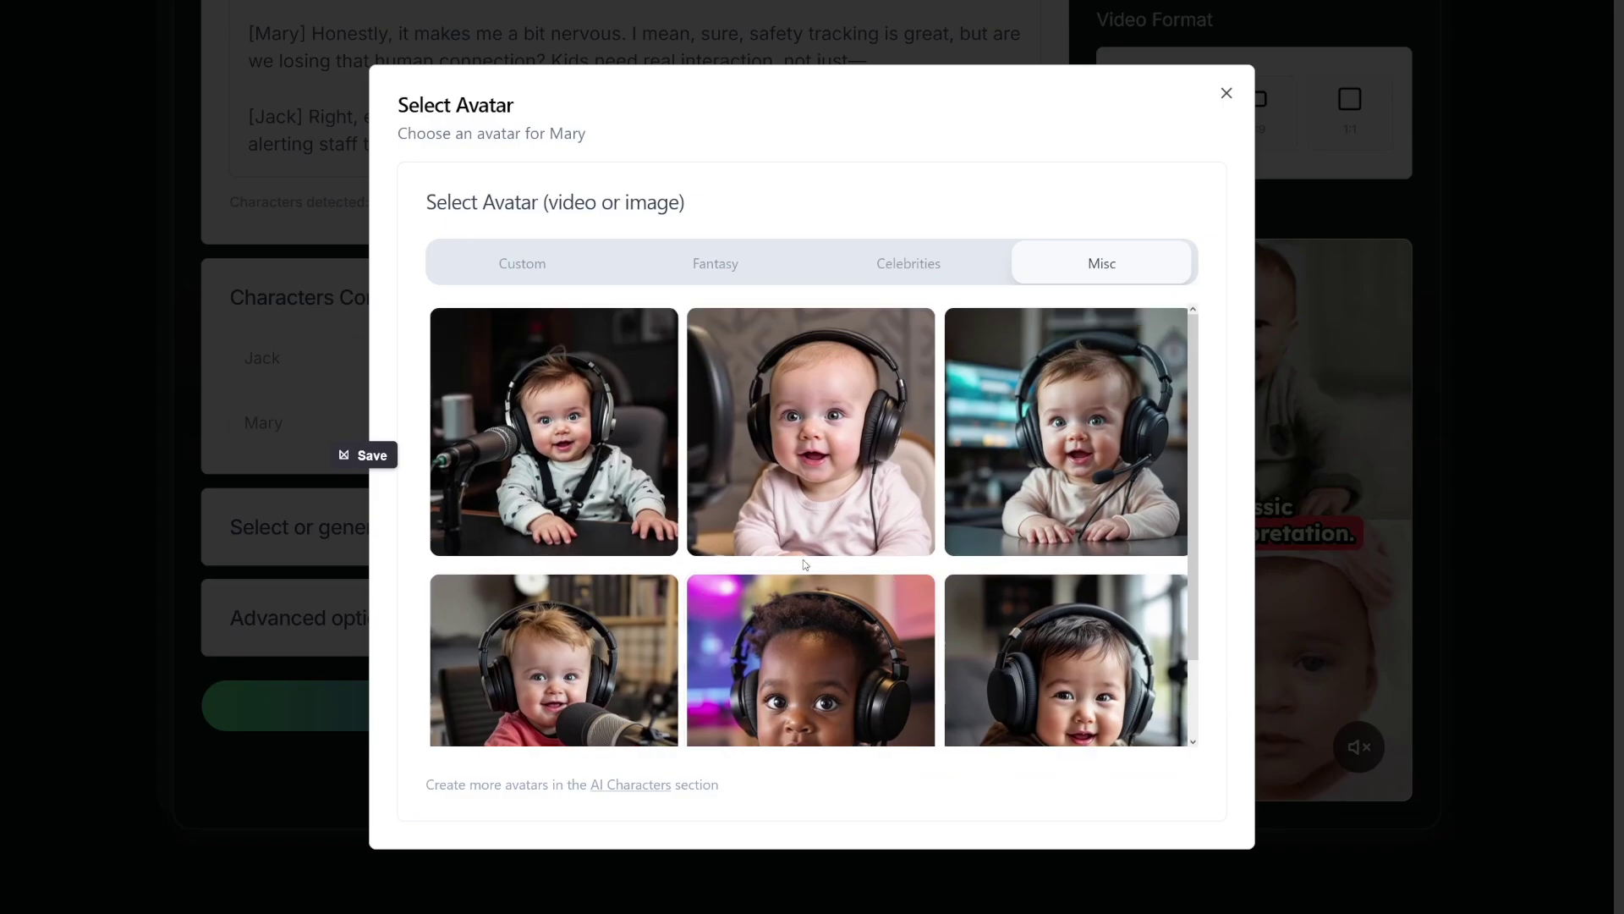
click(838, 436)
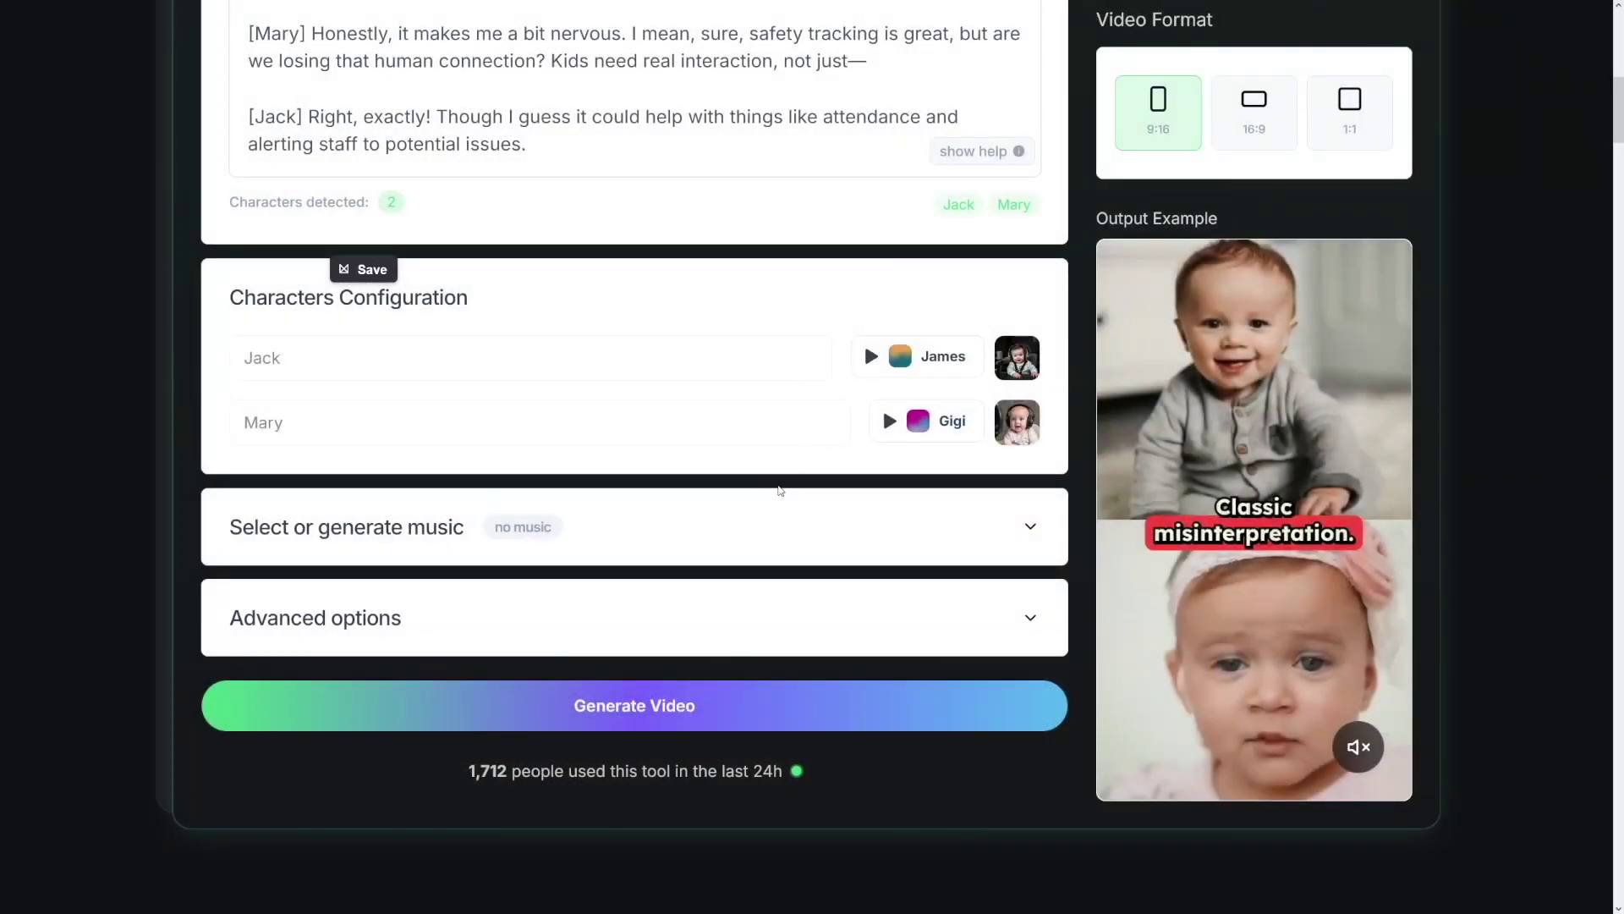
Step: Keep background music at No Music, expand Advanced options, and scroll down to Generate Video
click(1028, 527)
scroll(668, 512, down, 2)
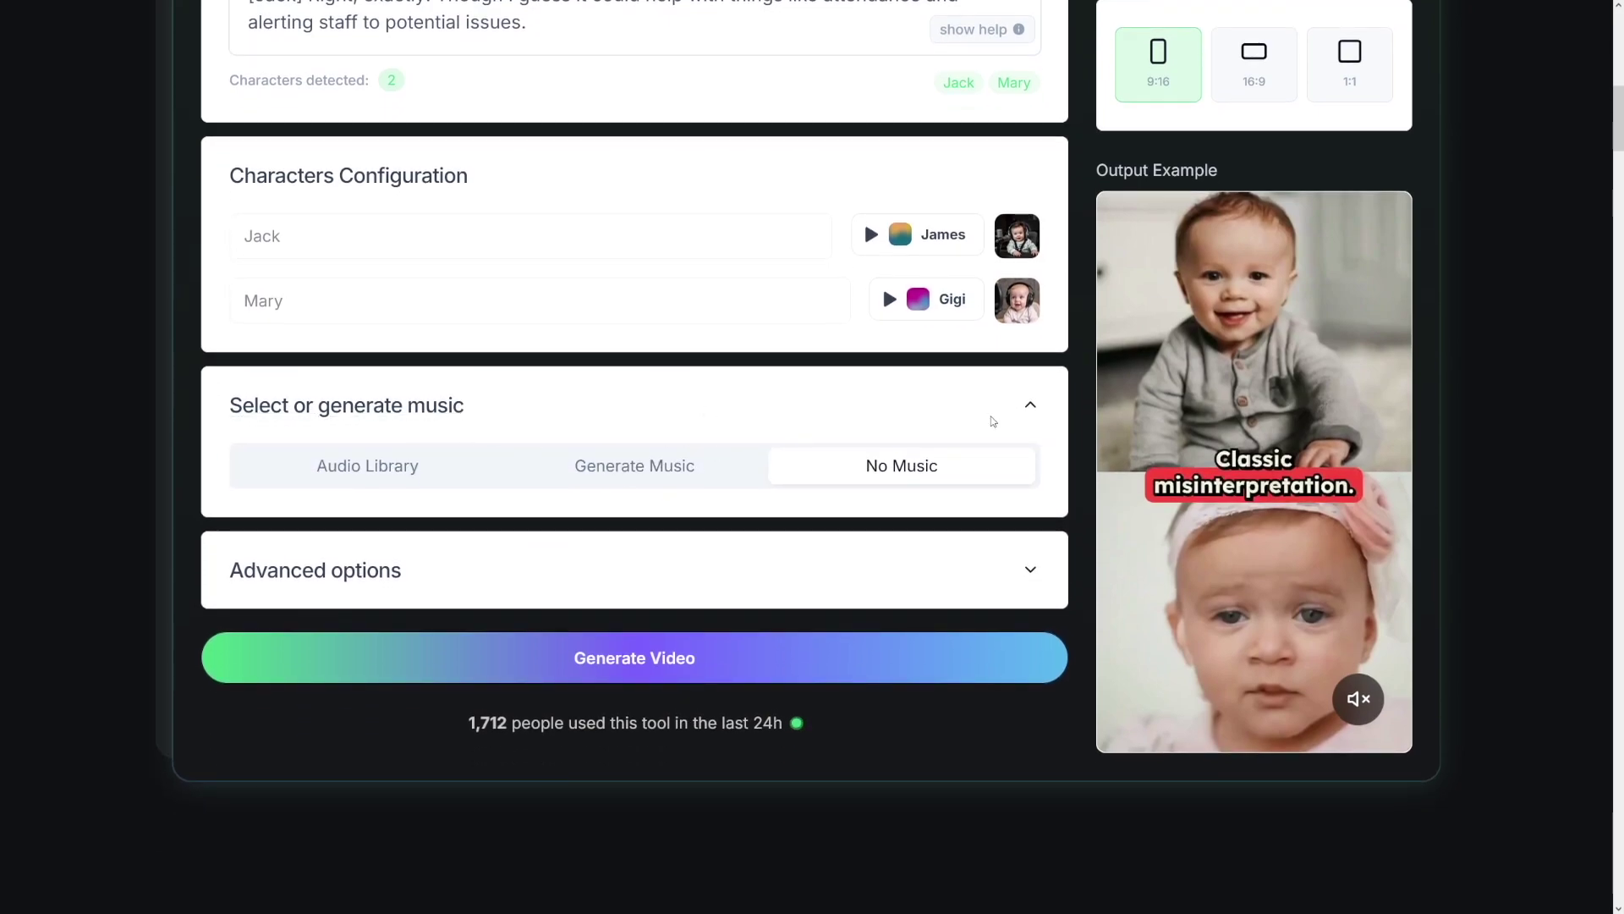
click(1030, 406)
scroll(790, 366, down, 2)
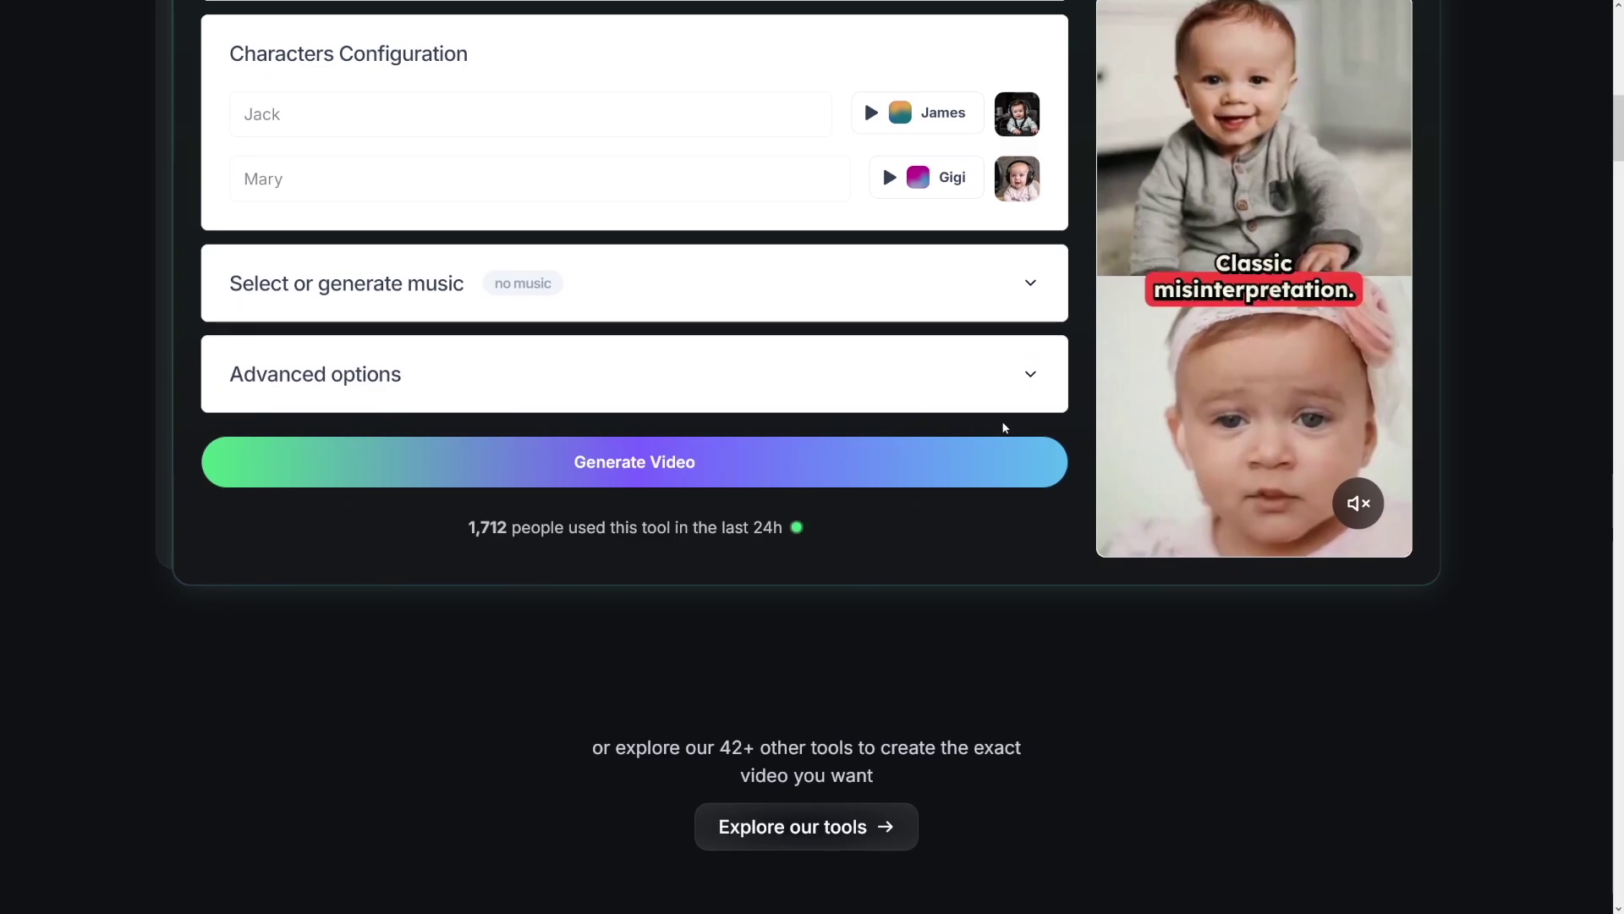
click(1035, 386)
scroll(627, 479, down, 2)
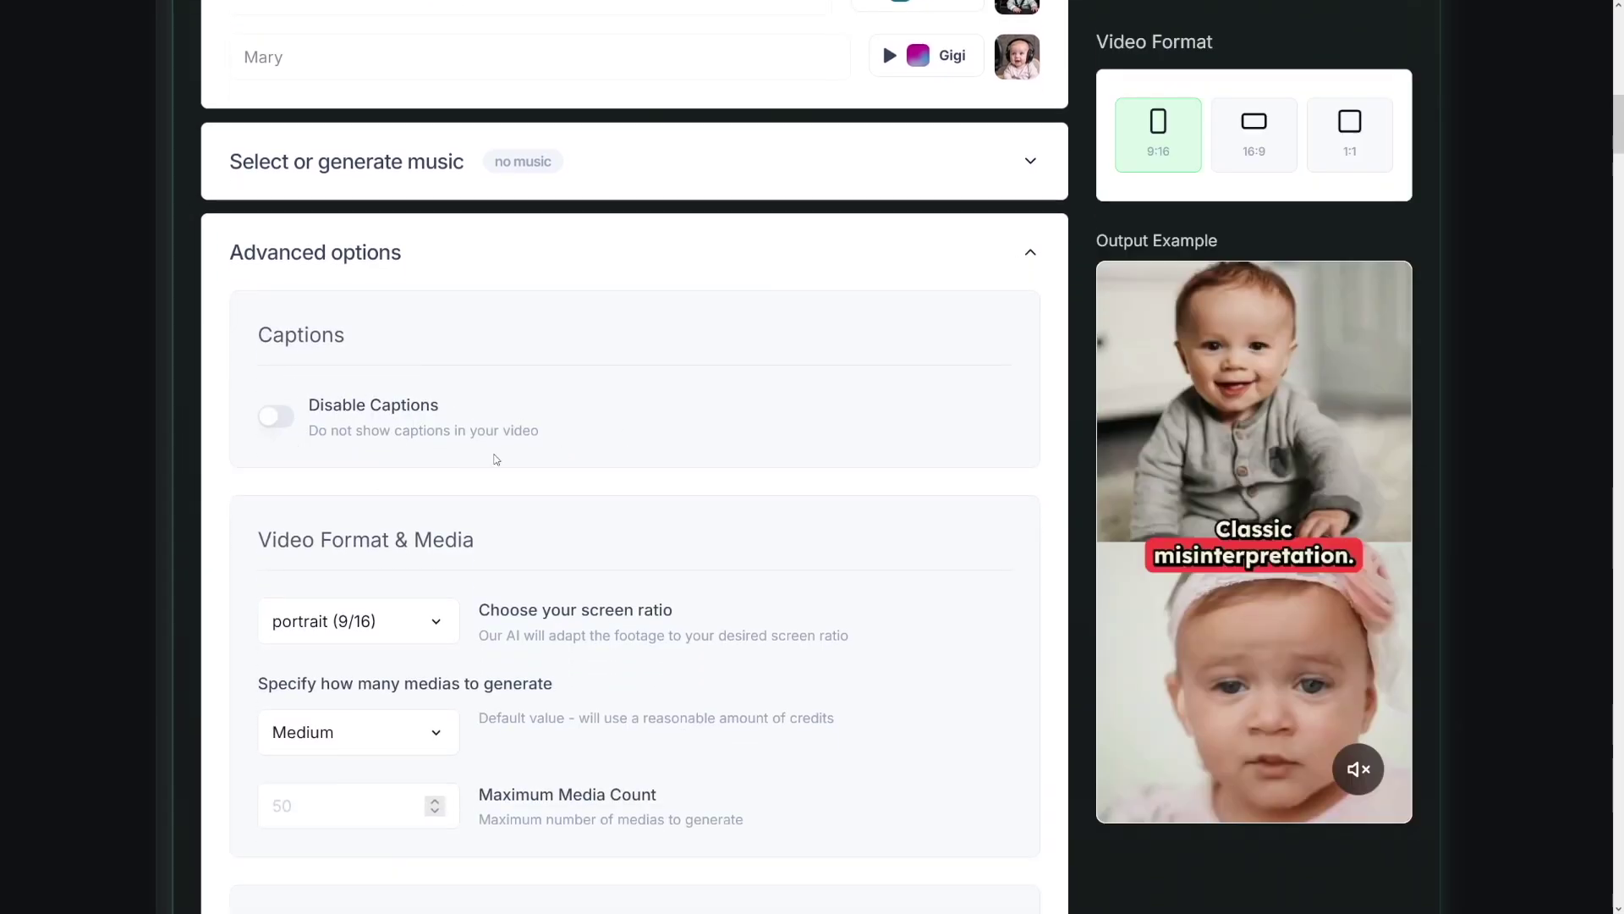
scroll(403, 446, down, 6)
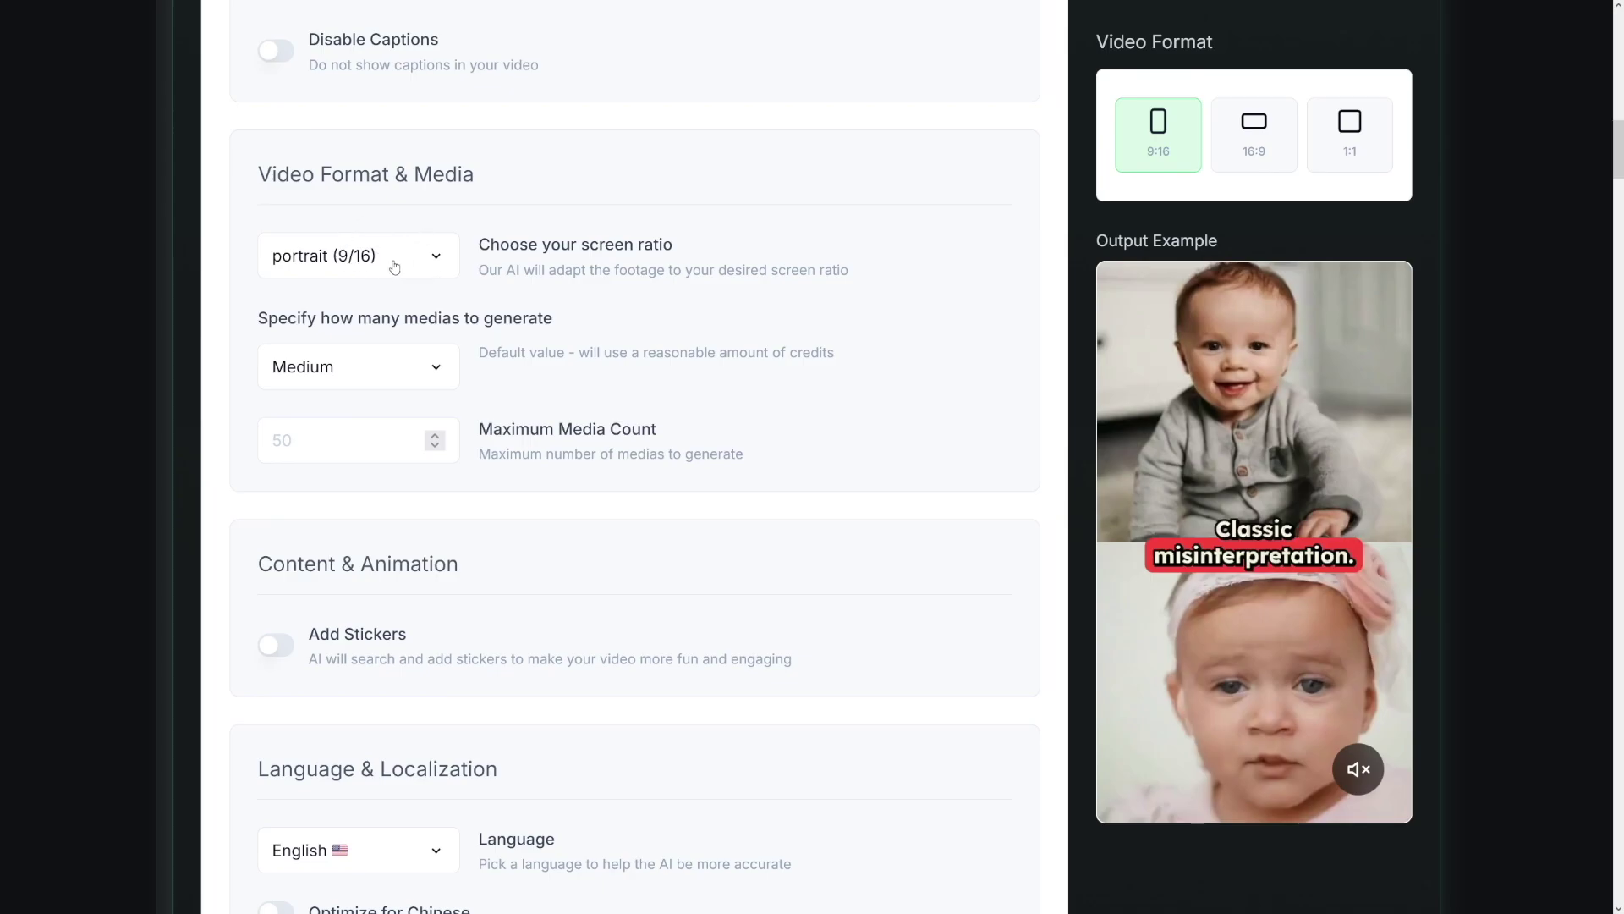
scroll(537, 388, down, 6)
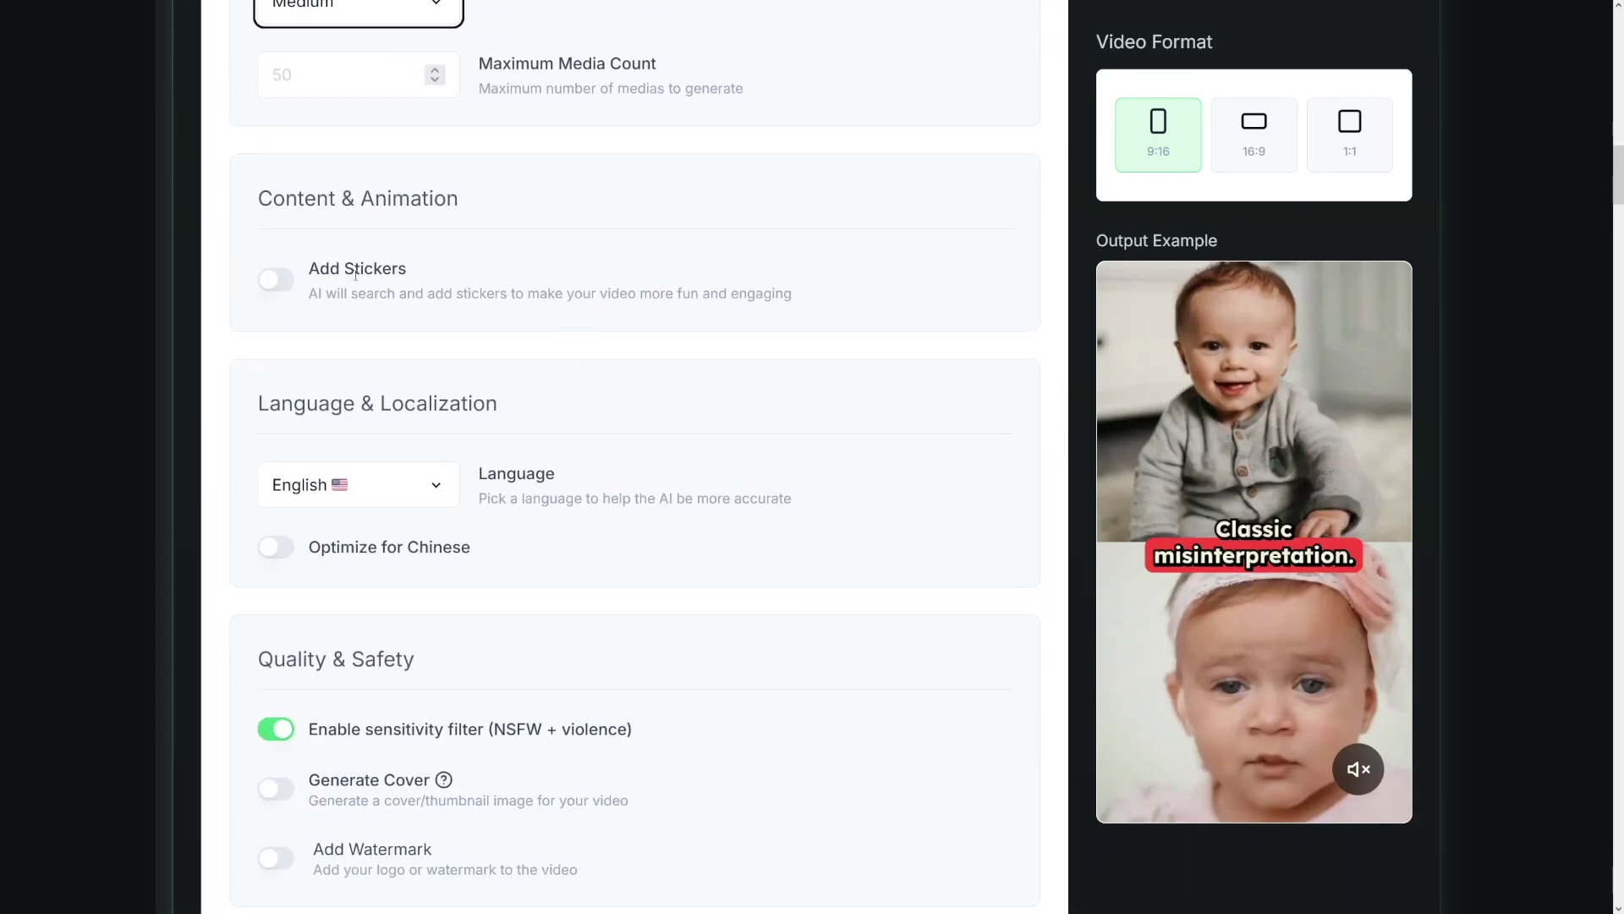
scroll(355, 273, down, 4)
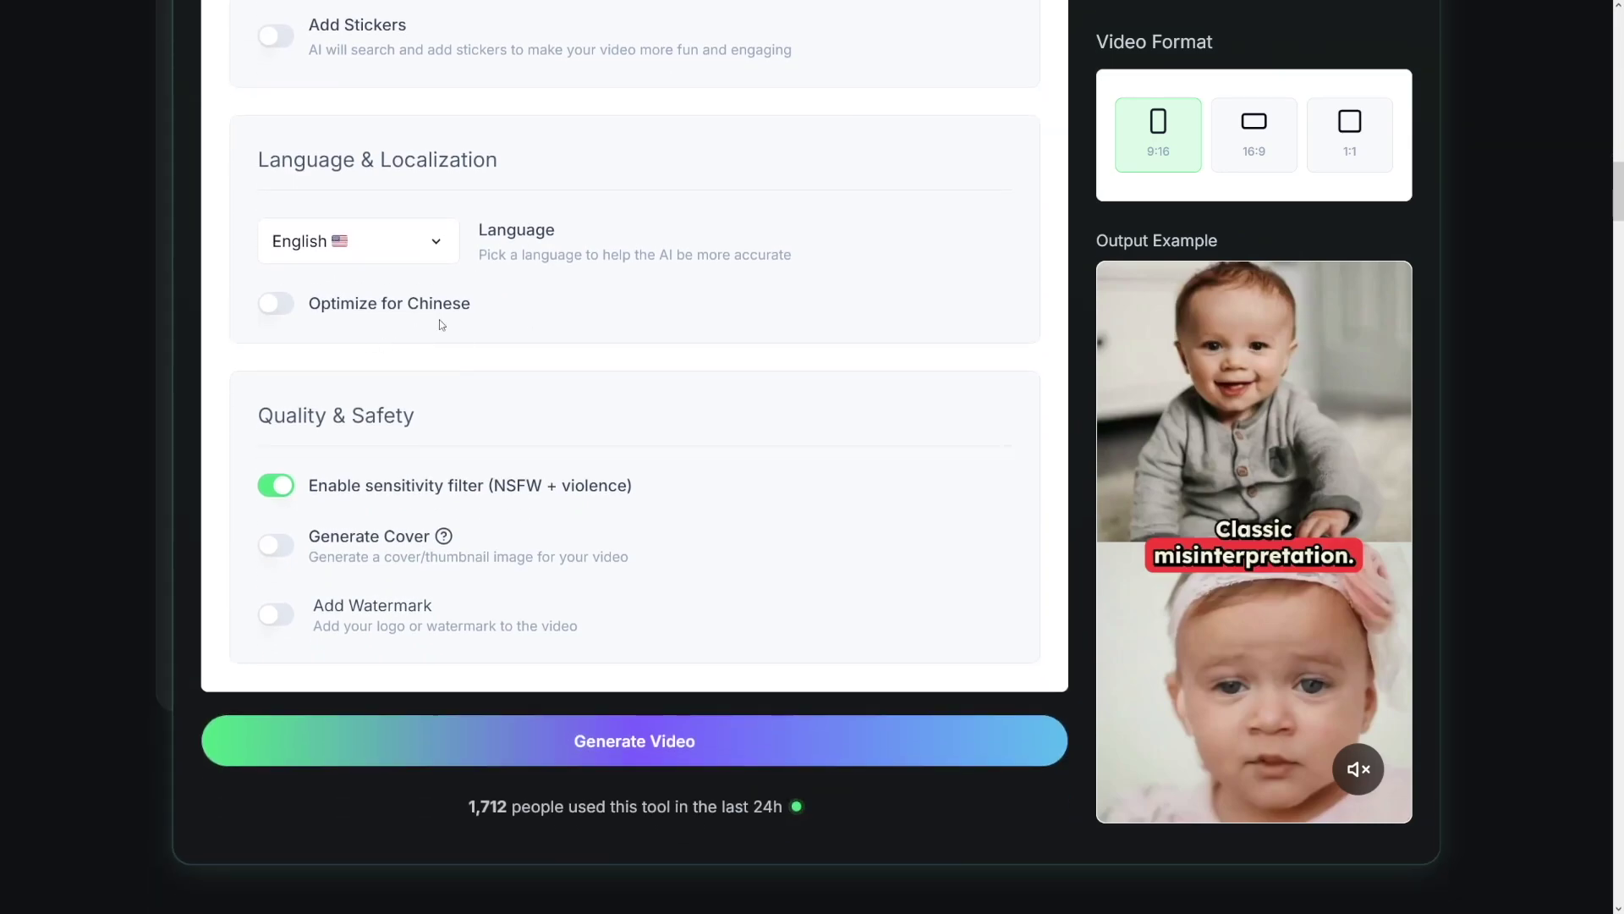
scroll(534, 336, down, 2)
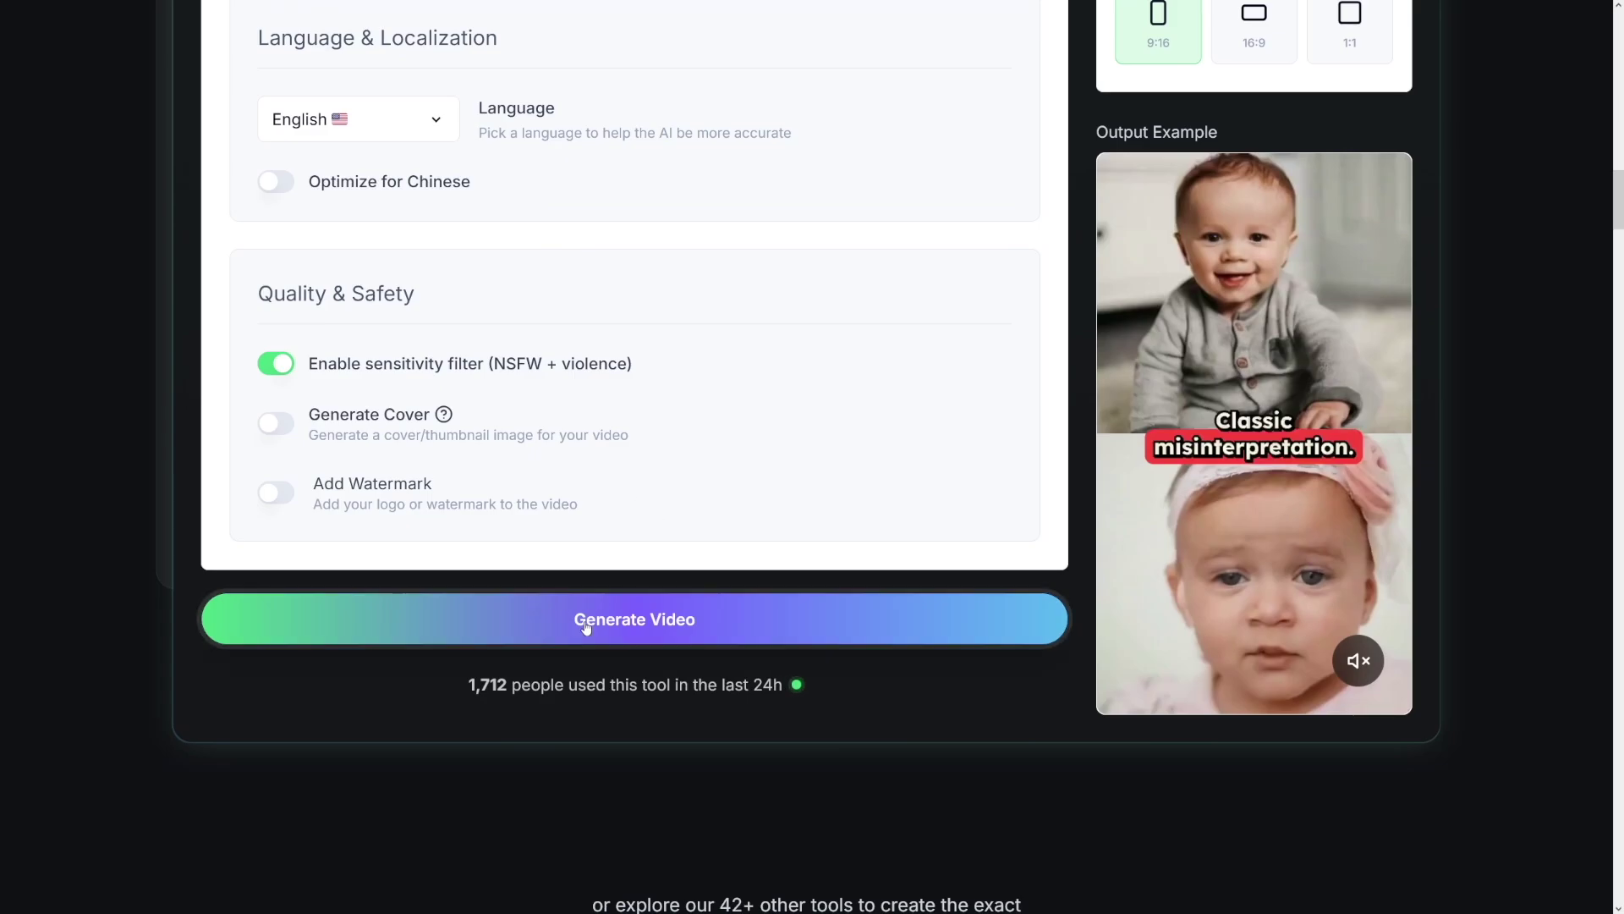
Step: Generate the two-baby podcast video and play its preview
click(684, 624)
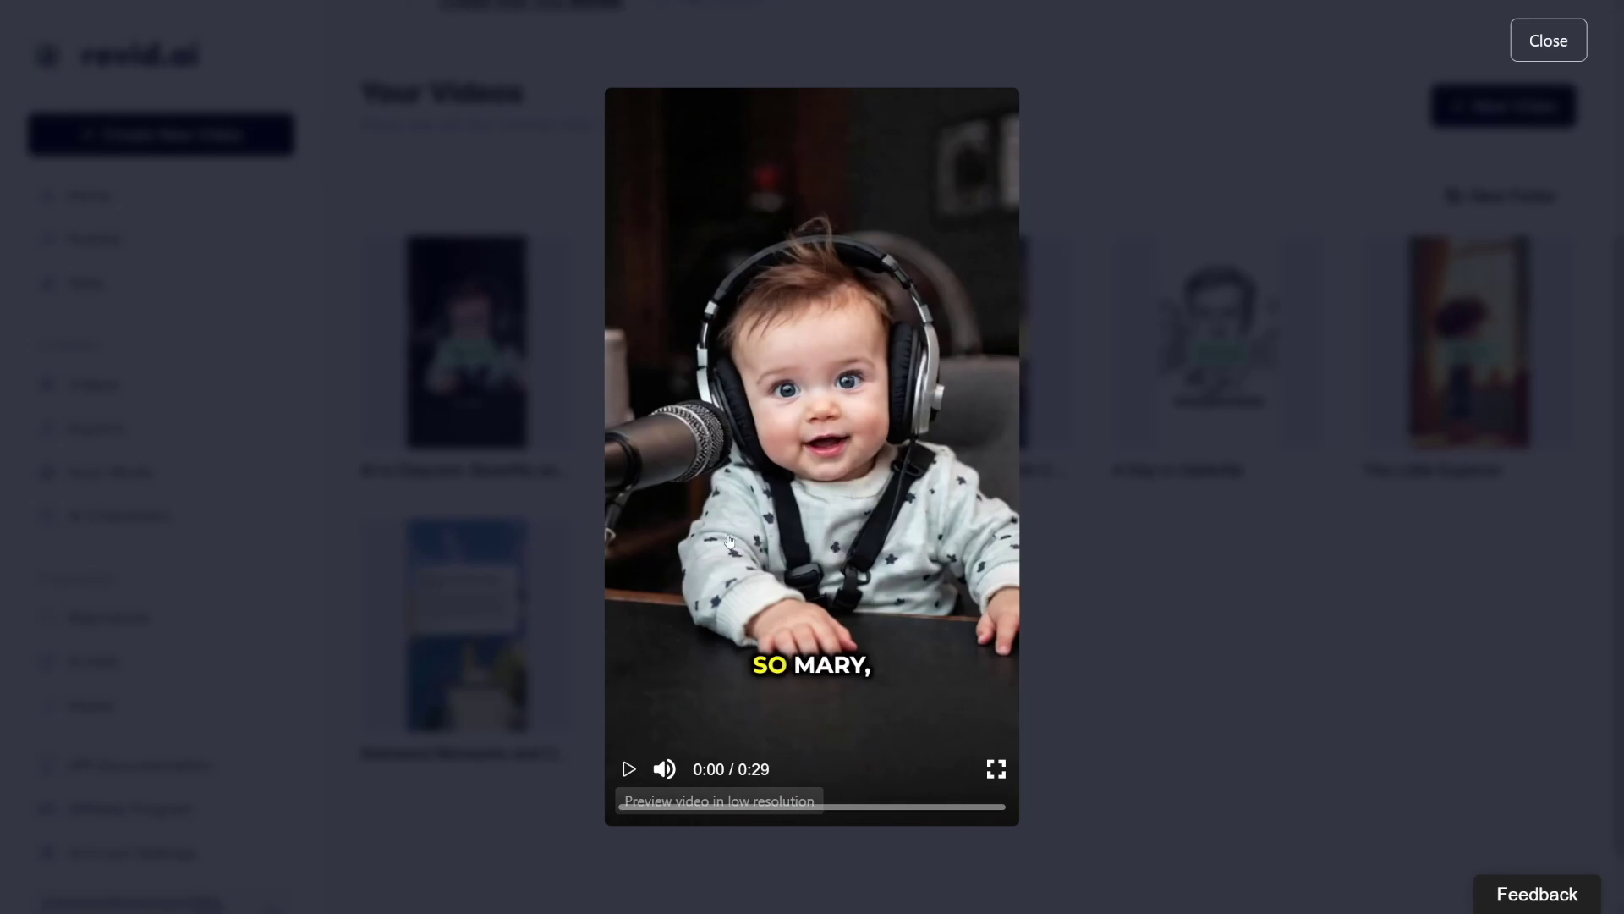
click(628, 770)
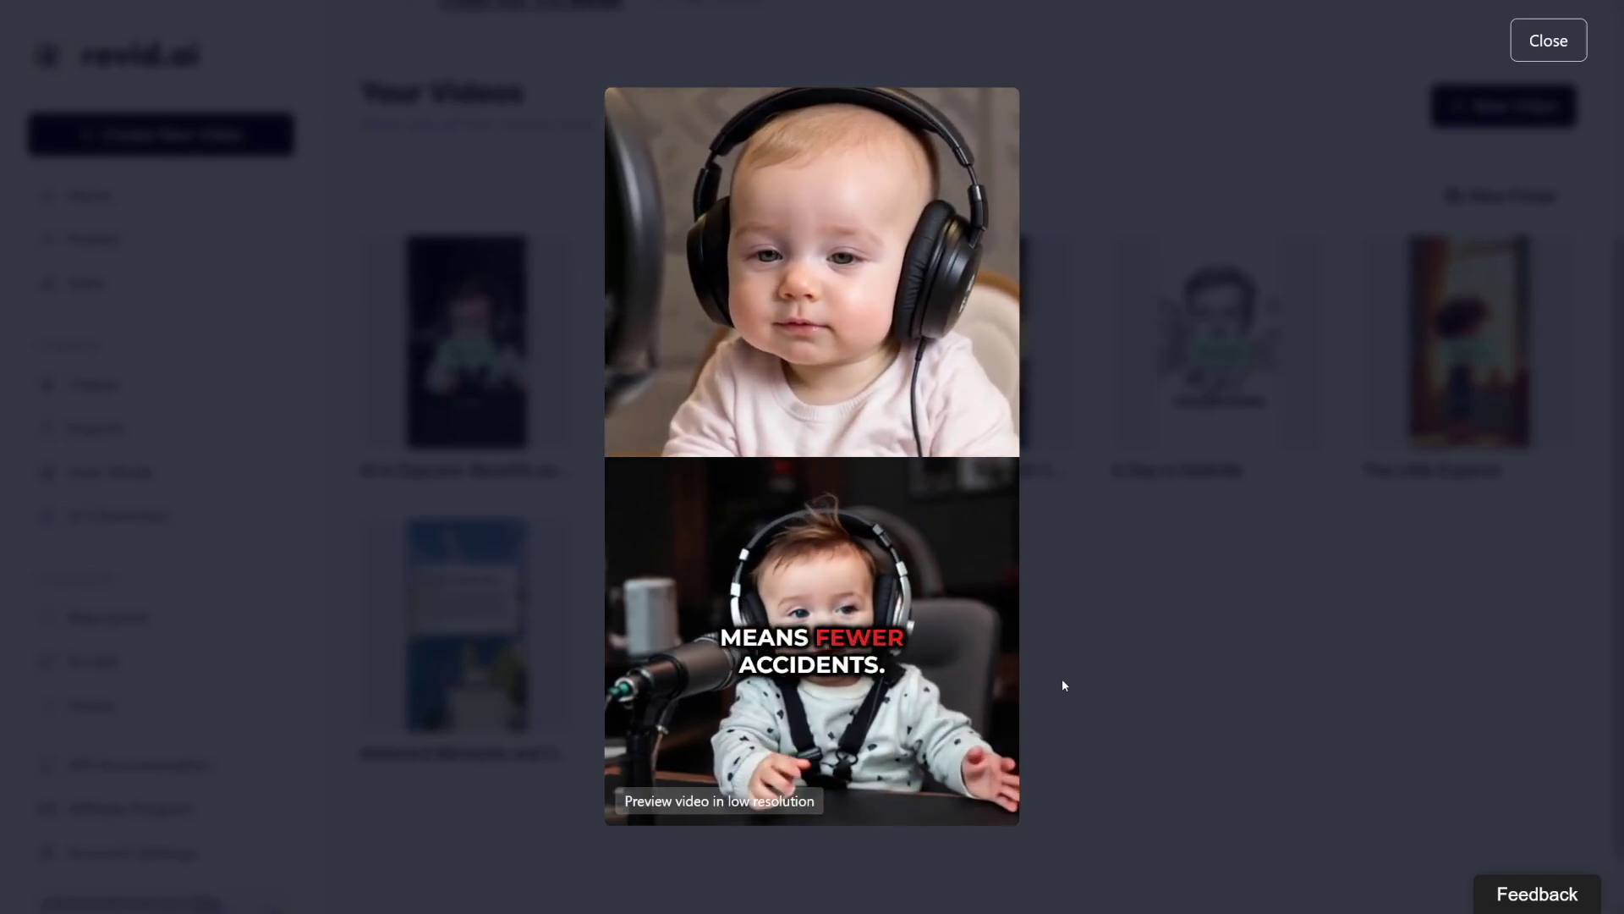
mouse_move(624, 772)
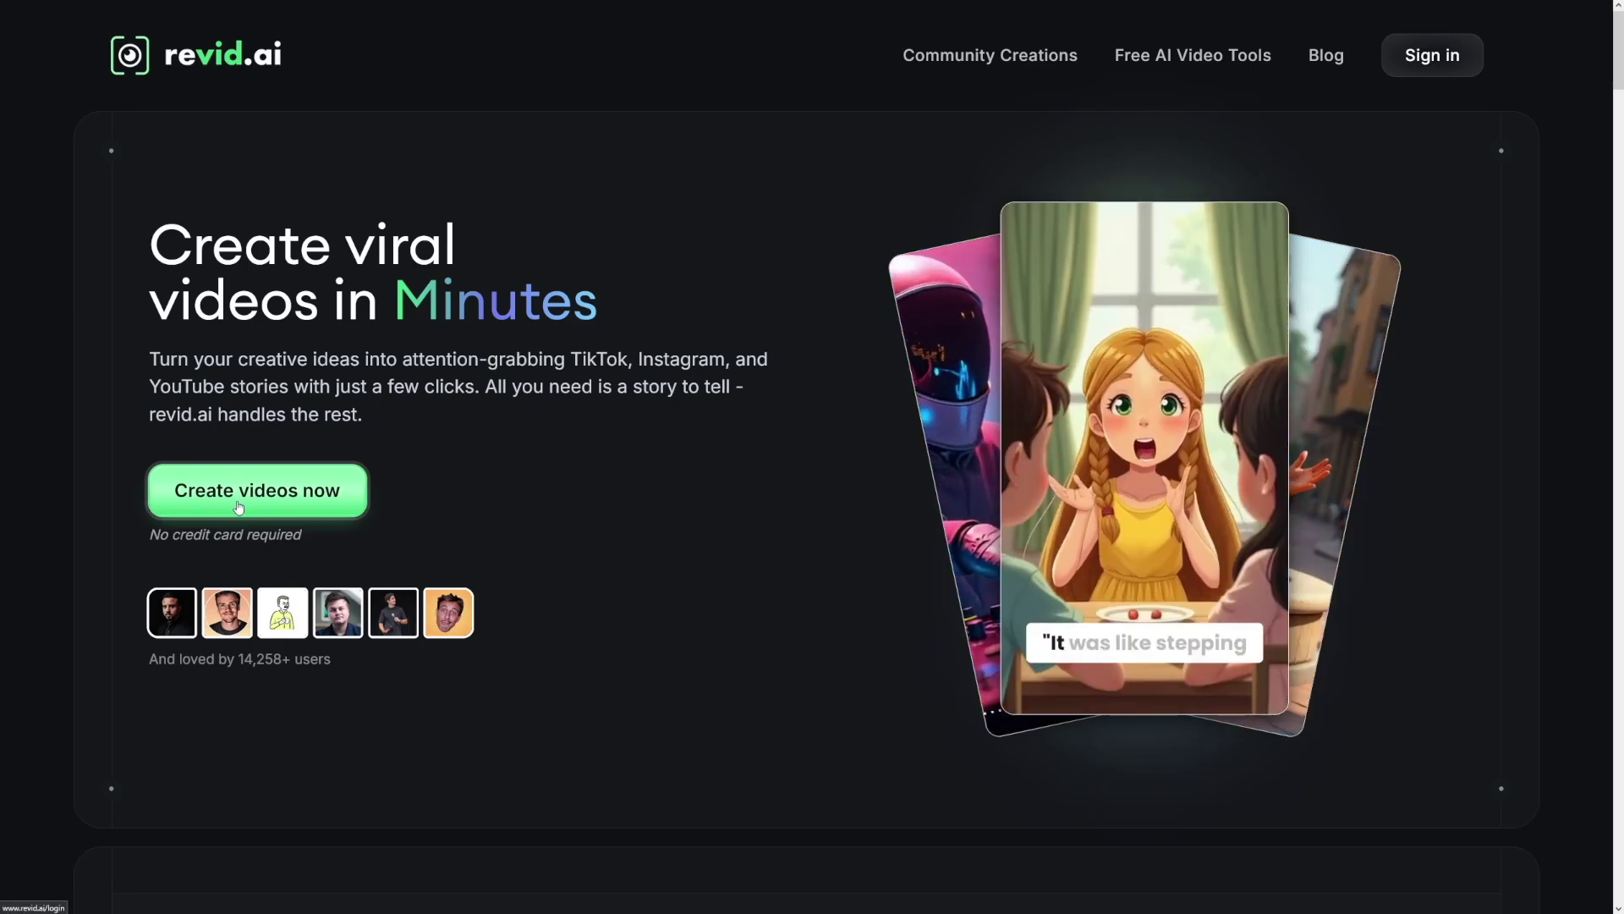
Step: Open the pricing page and point out the Growth plan at $39/month
click(239, 506)
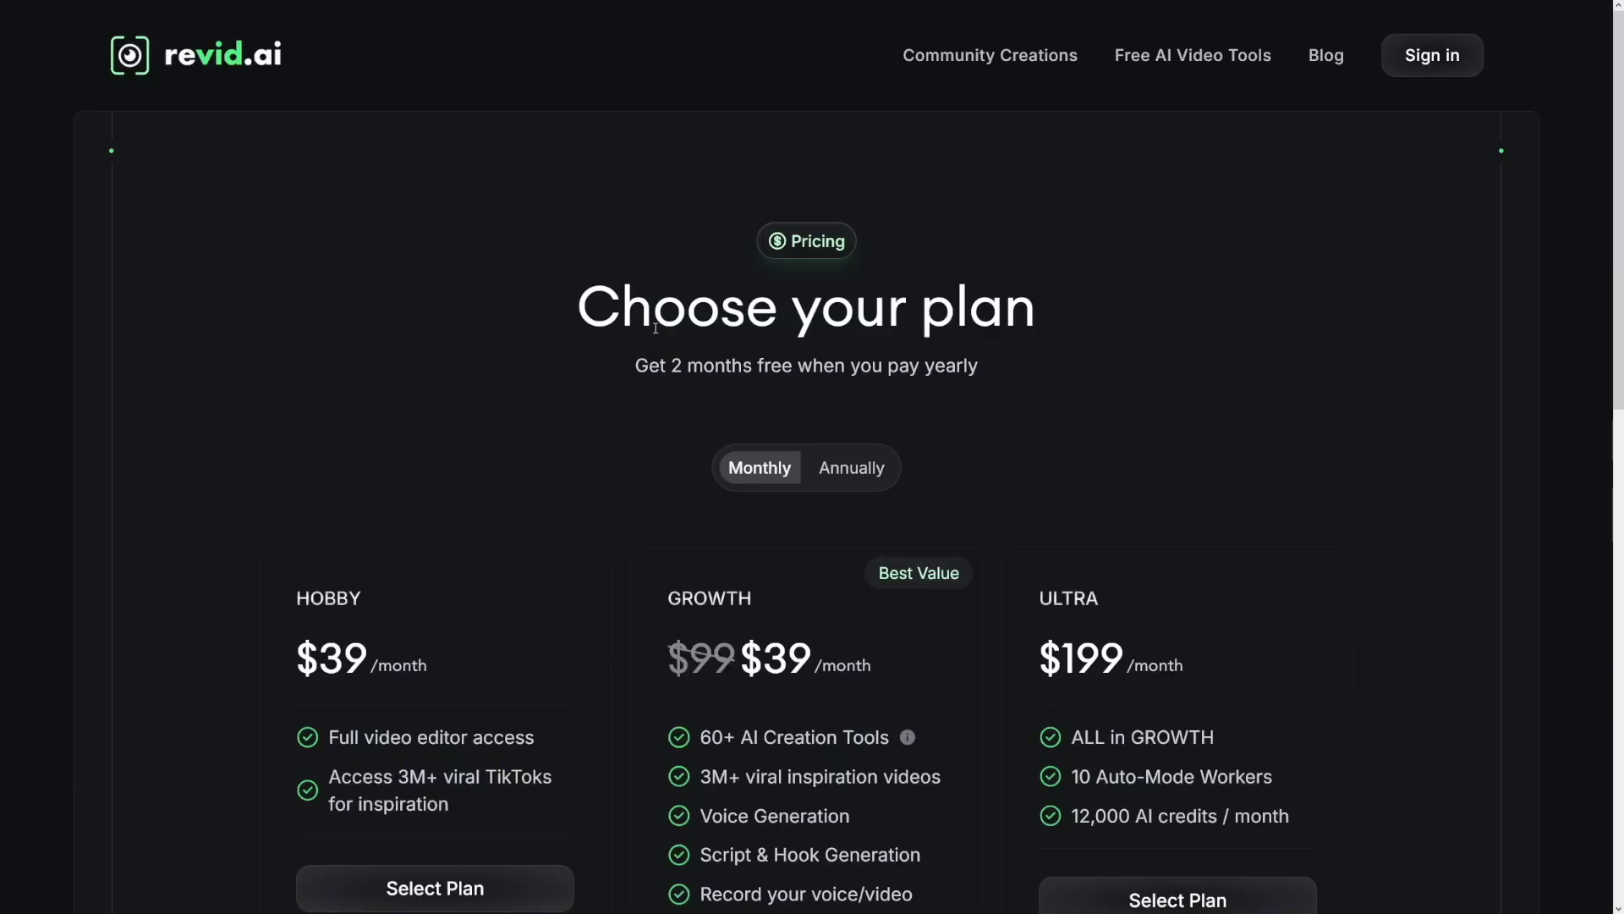
scroll(656, 329, down, 4)
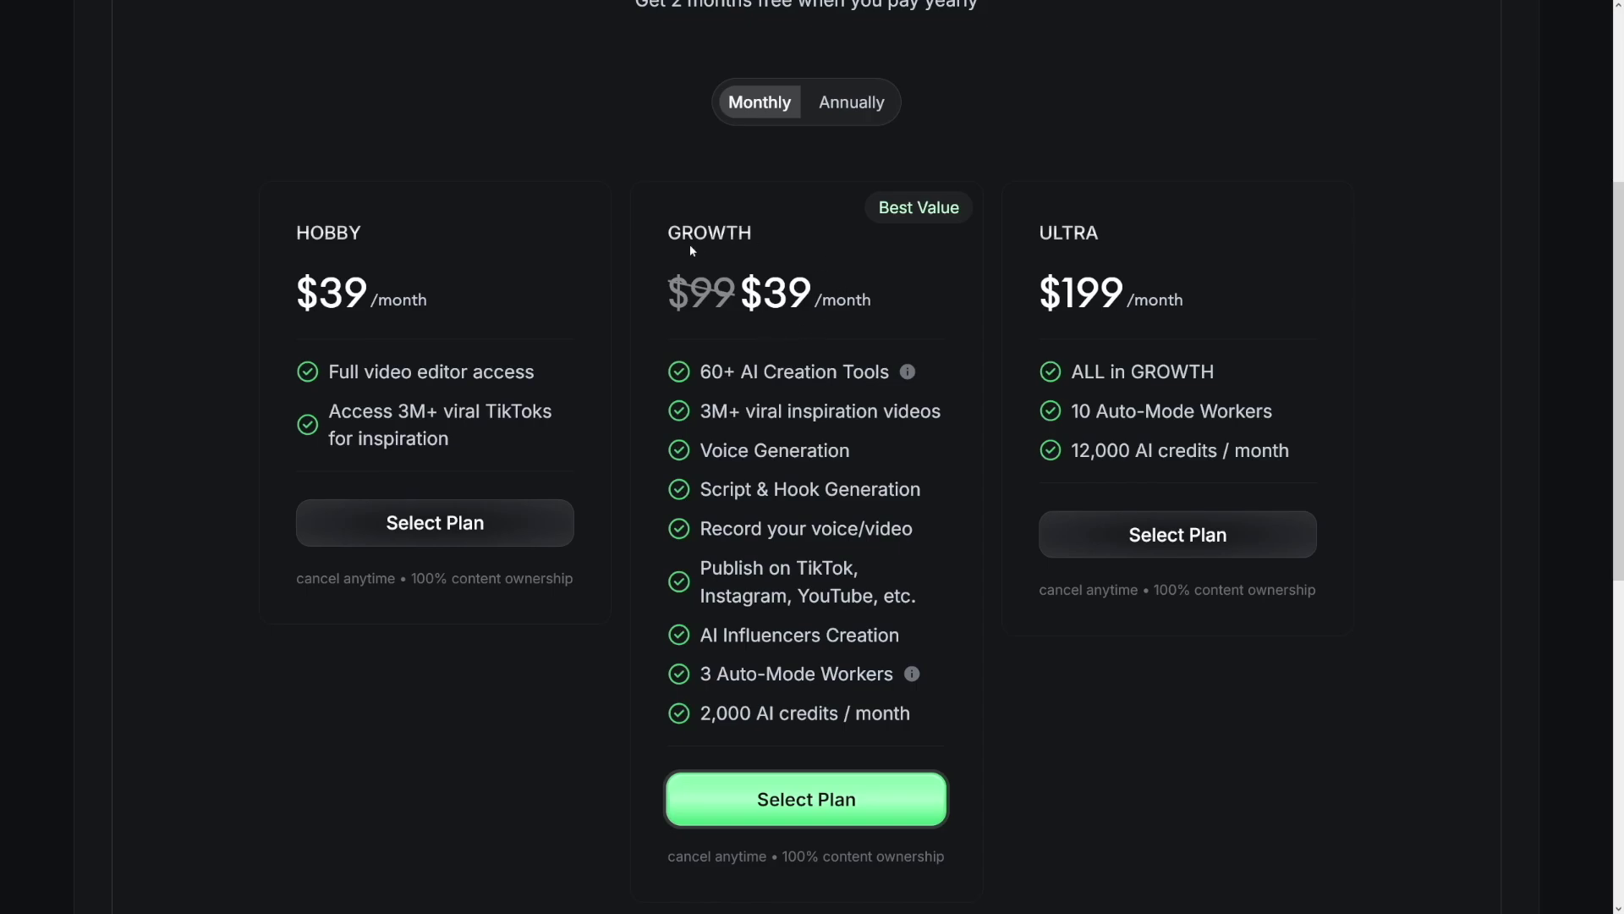
drag(658, 236, 760, 242)
click(759, 240)
drag(746, 299, 874, 303)
click(875, 303)
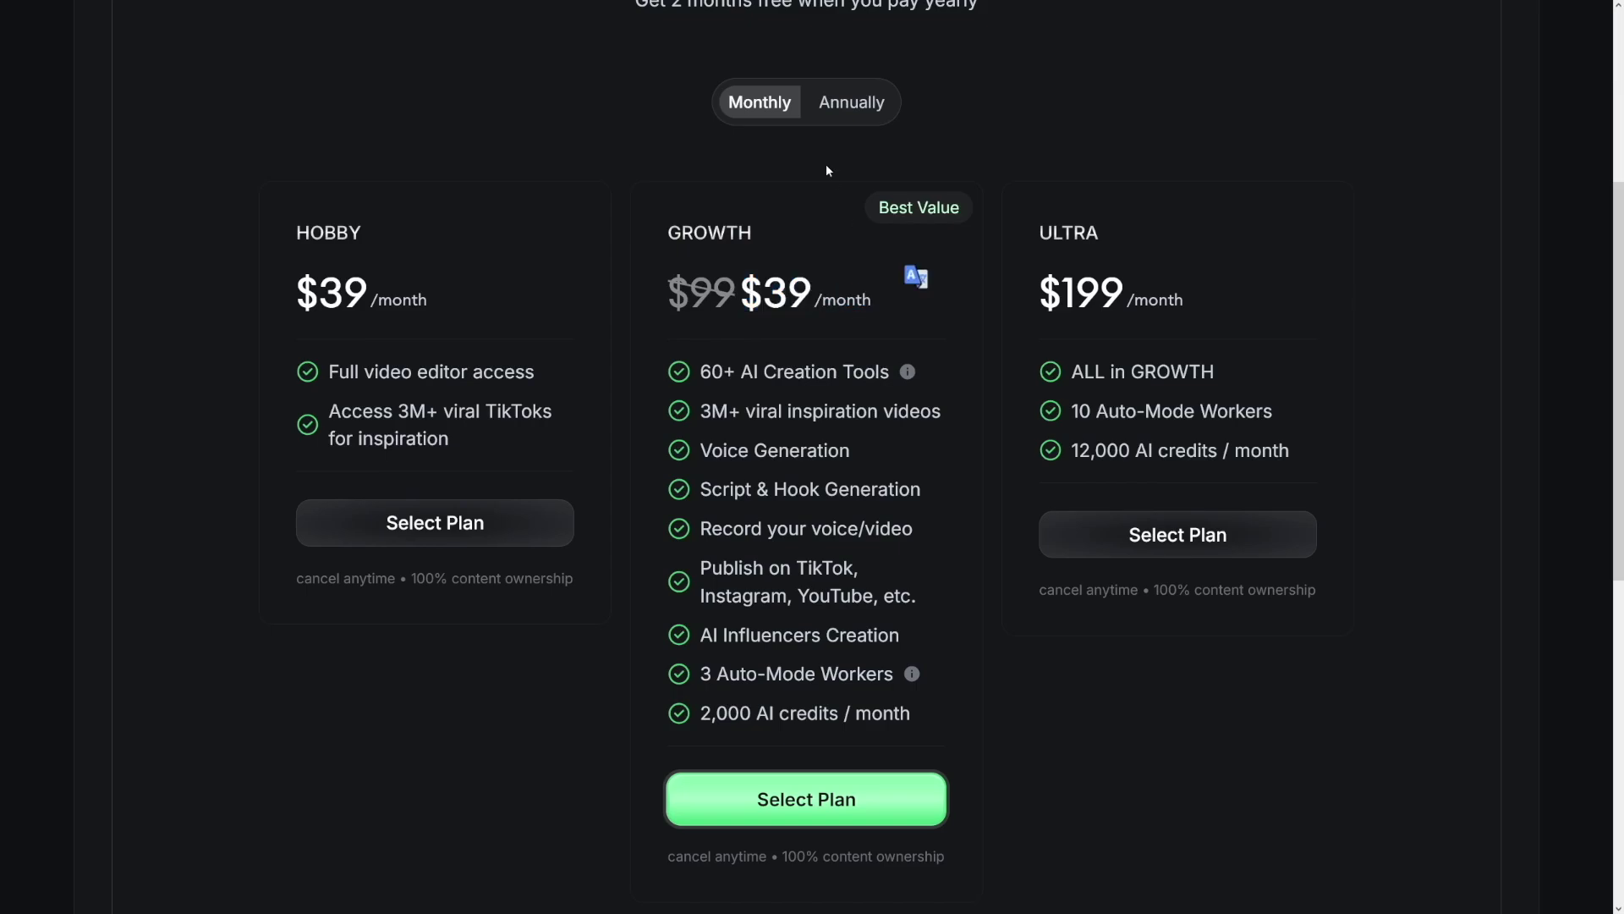
Step: Switch to annual billing, showing Growth at $32/month
click(845, 106)
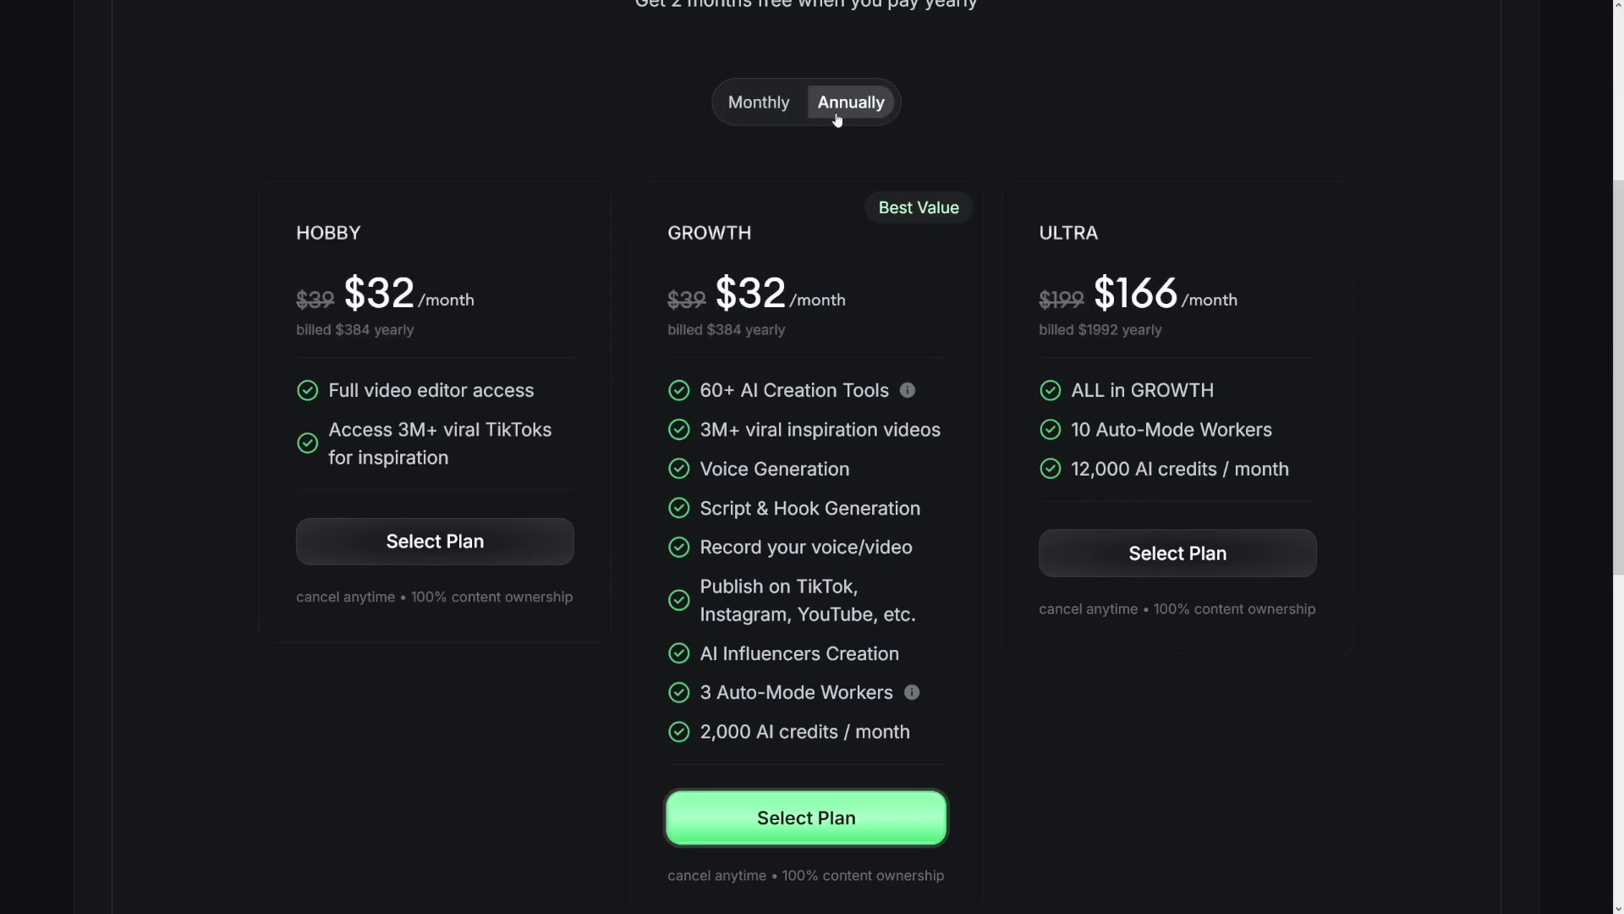
drag(719, 285, 844, 303)
click(814, 378)
scroll(842, 602, up, 5)
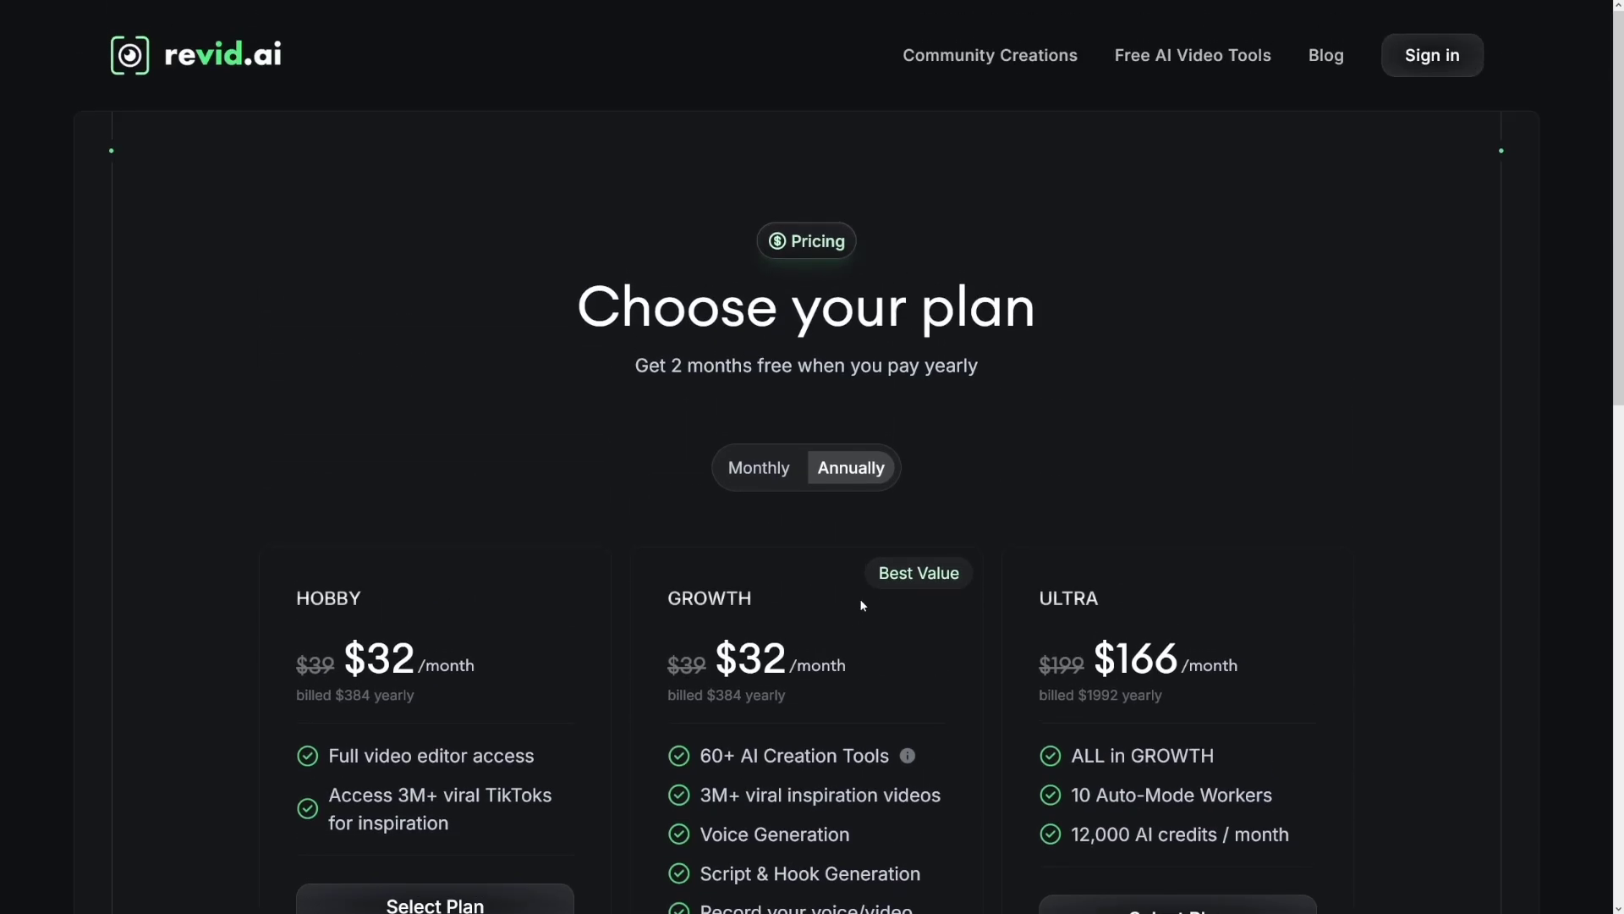